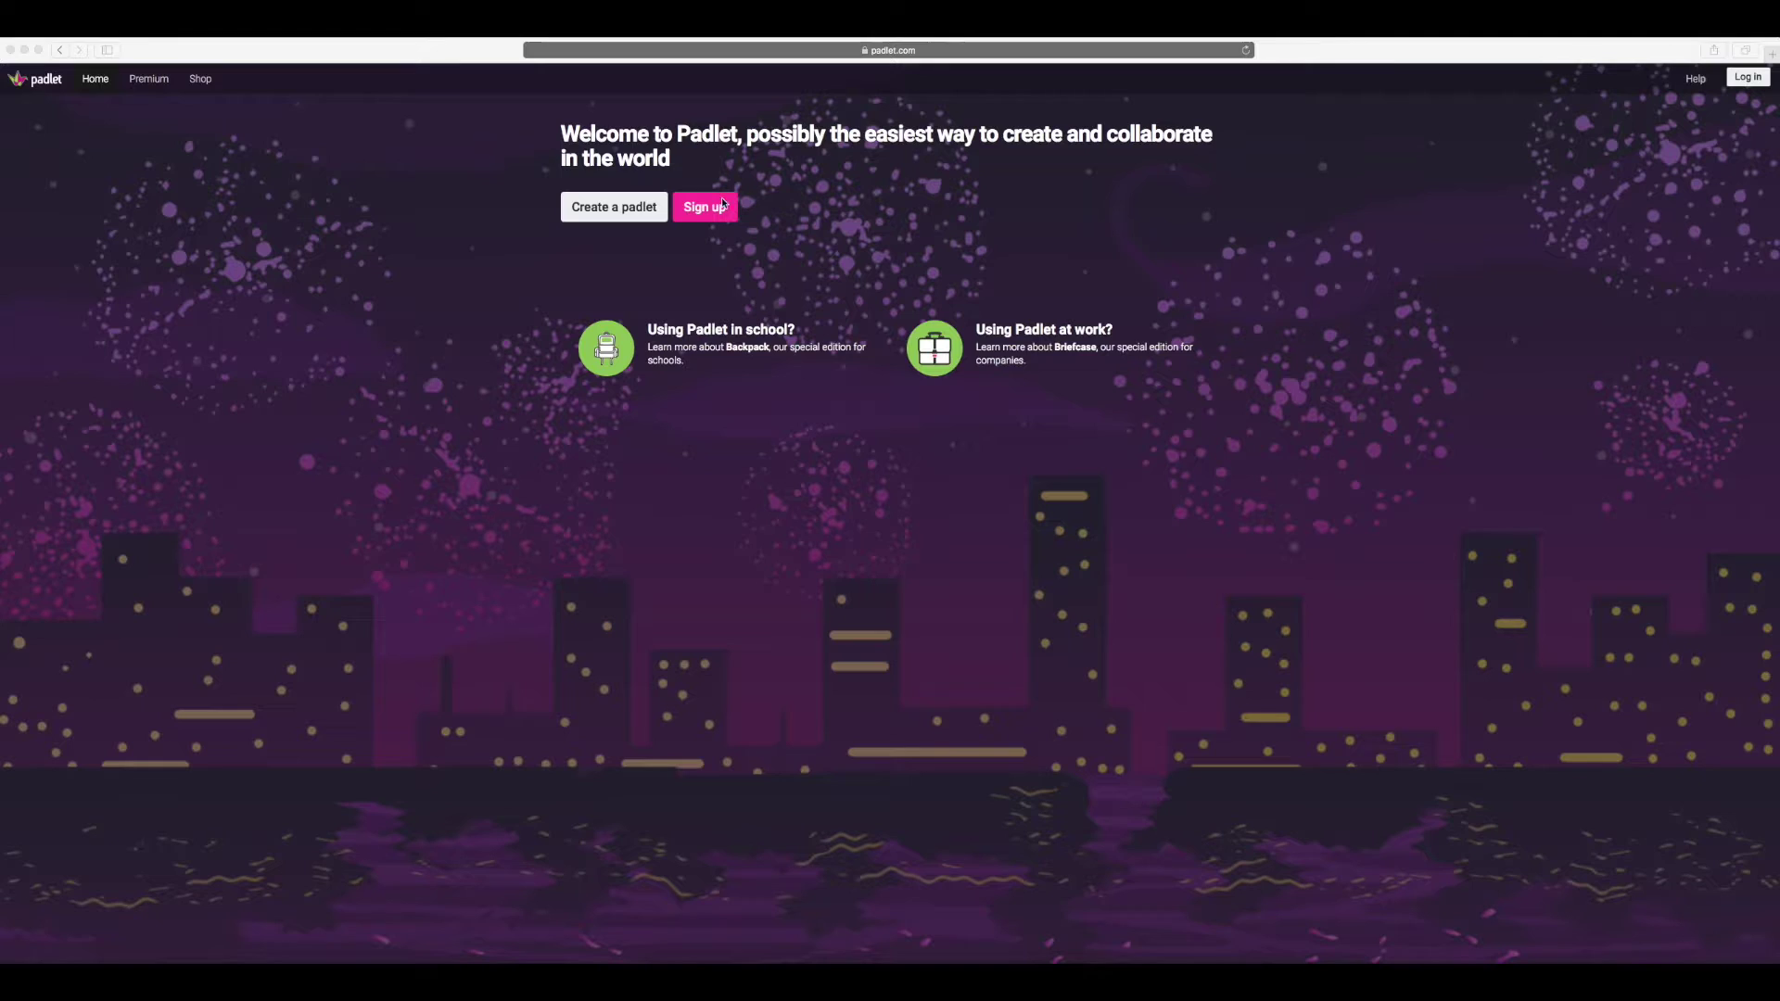
# - Log in to the Padlet account from the home page
pyautogui.click(1743, 80)
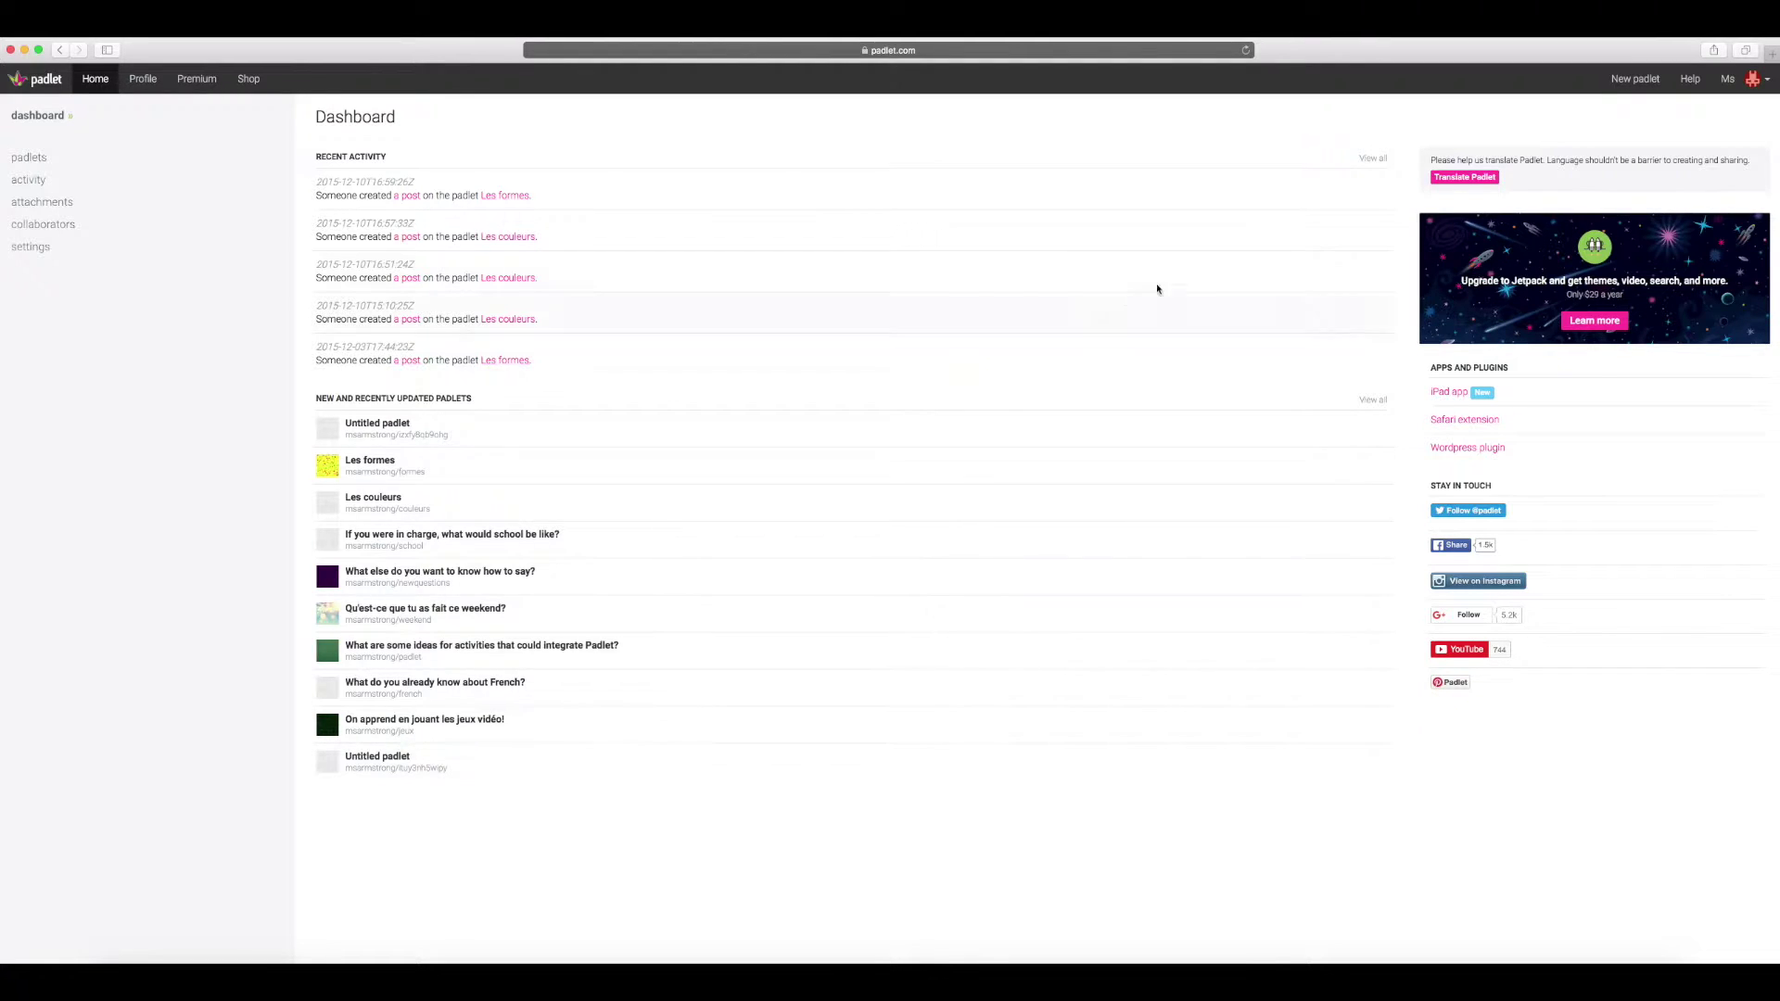
# - Create a new blank padlet and open its Modify this padlet settings
pyautogui.click(1637, 80)
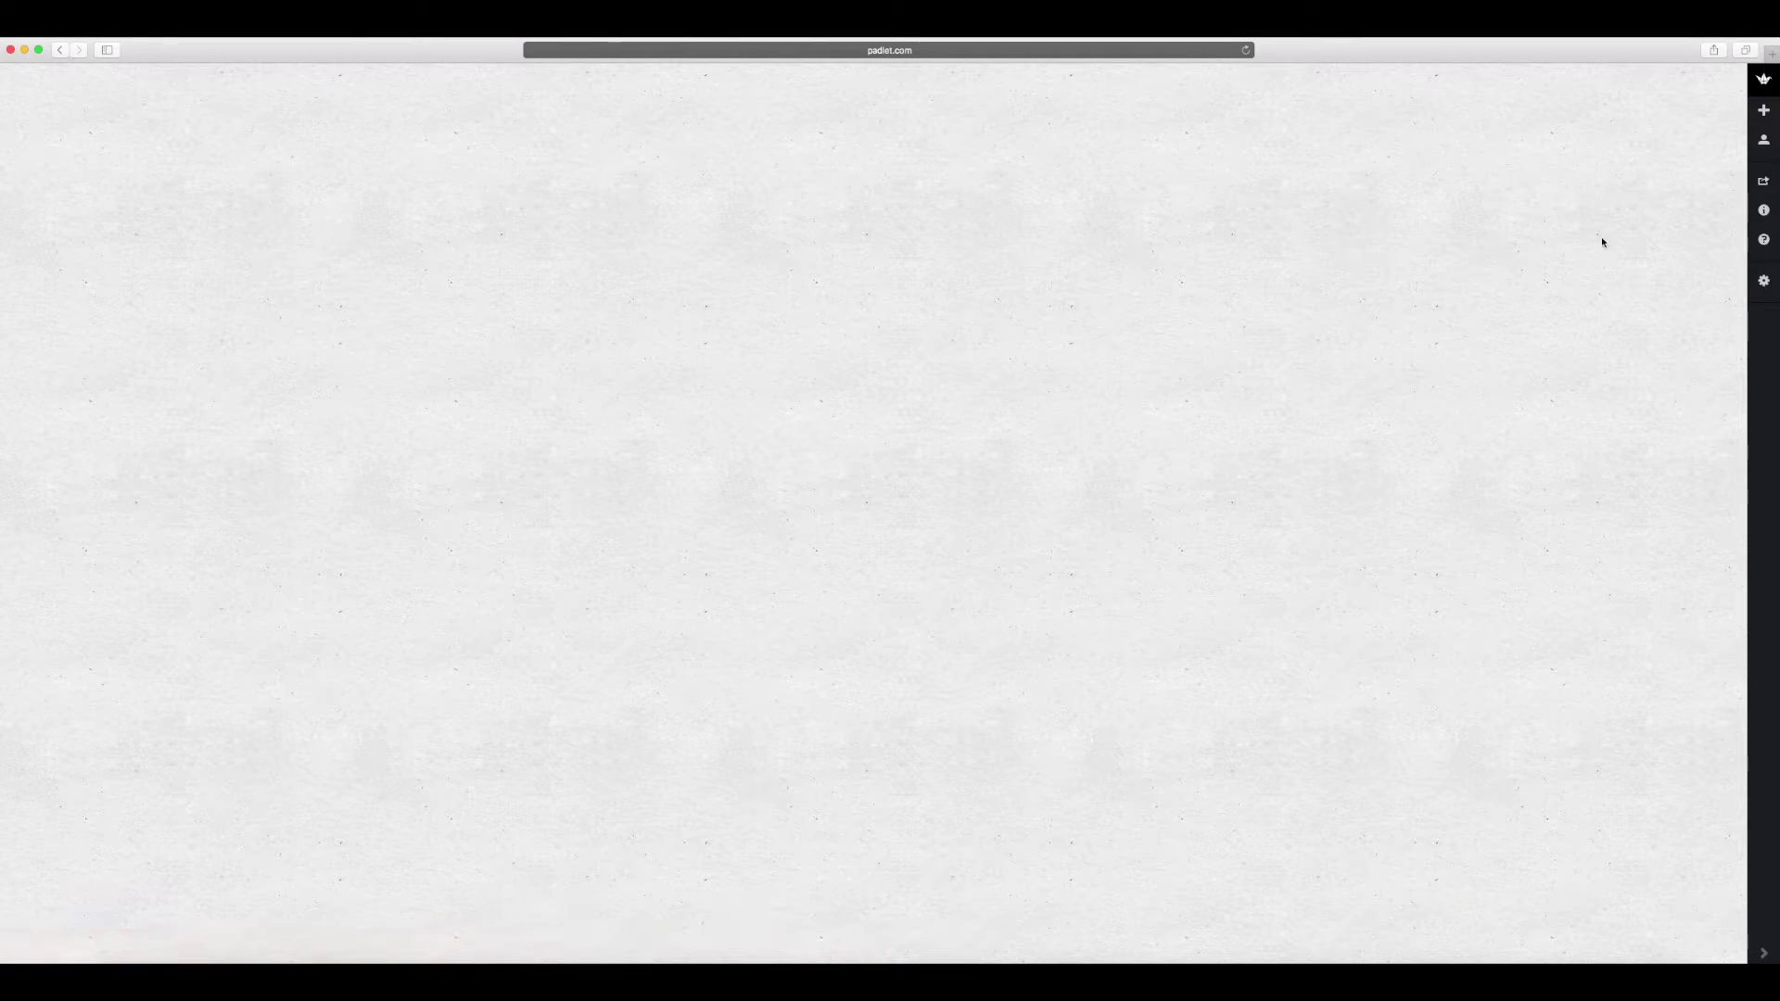
pyautogui.click(1764, 285)
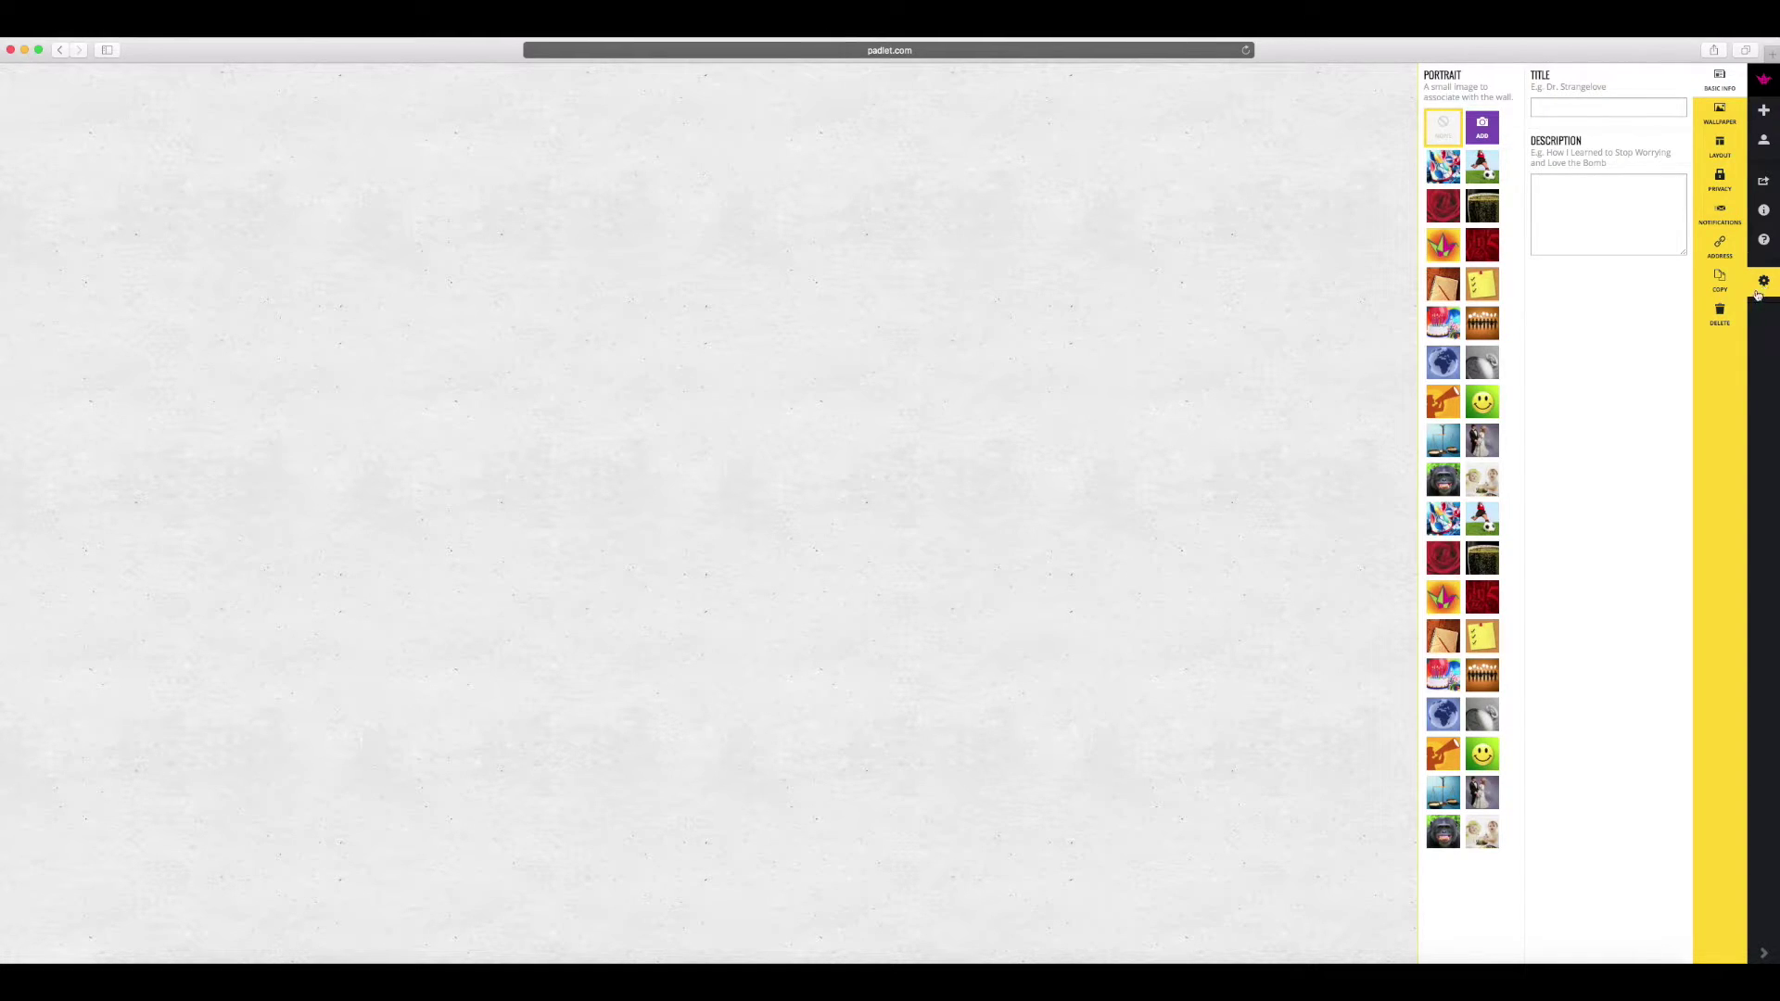
# - Title the padlet 'What did you learn today?', describe it 'Please add two or three ideas.', and use the globe portrait
pyautogui.click(1637, 106)
pyautogui.write('Wha')
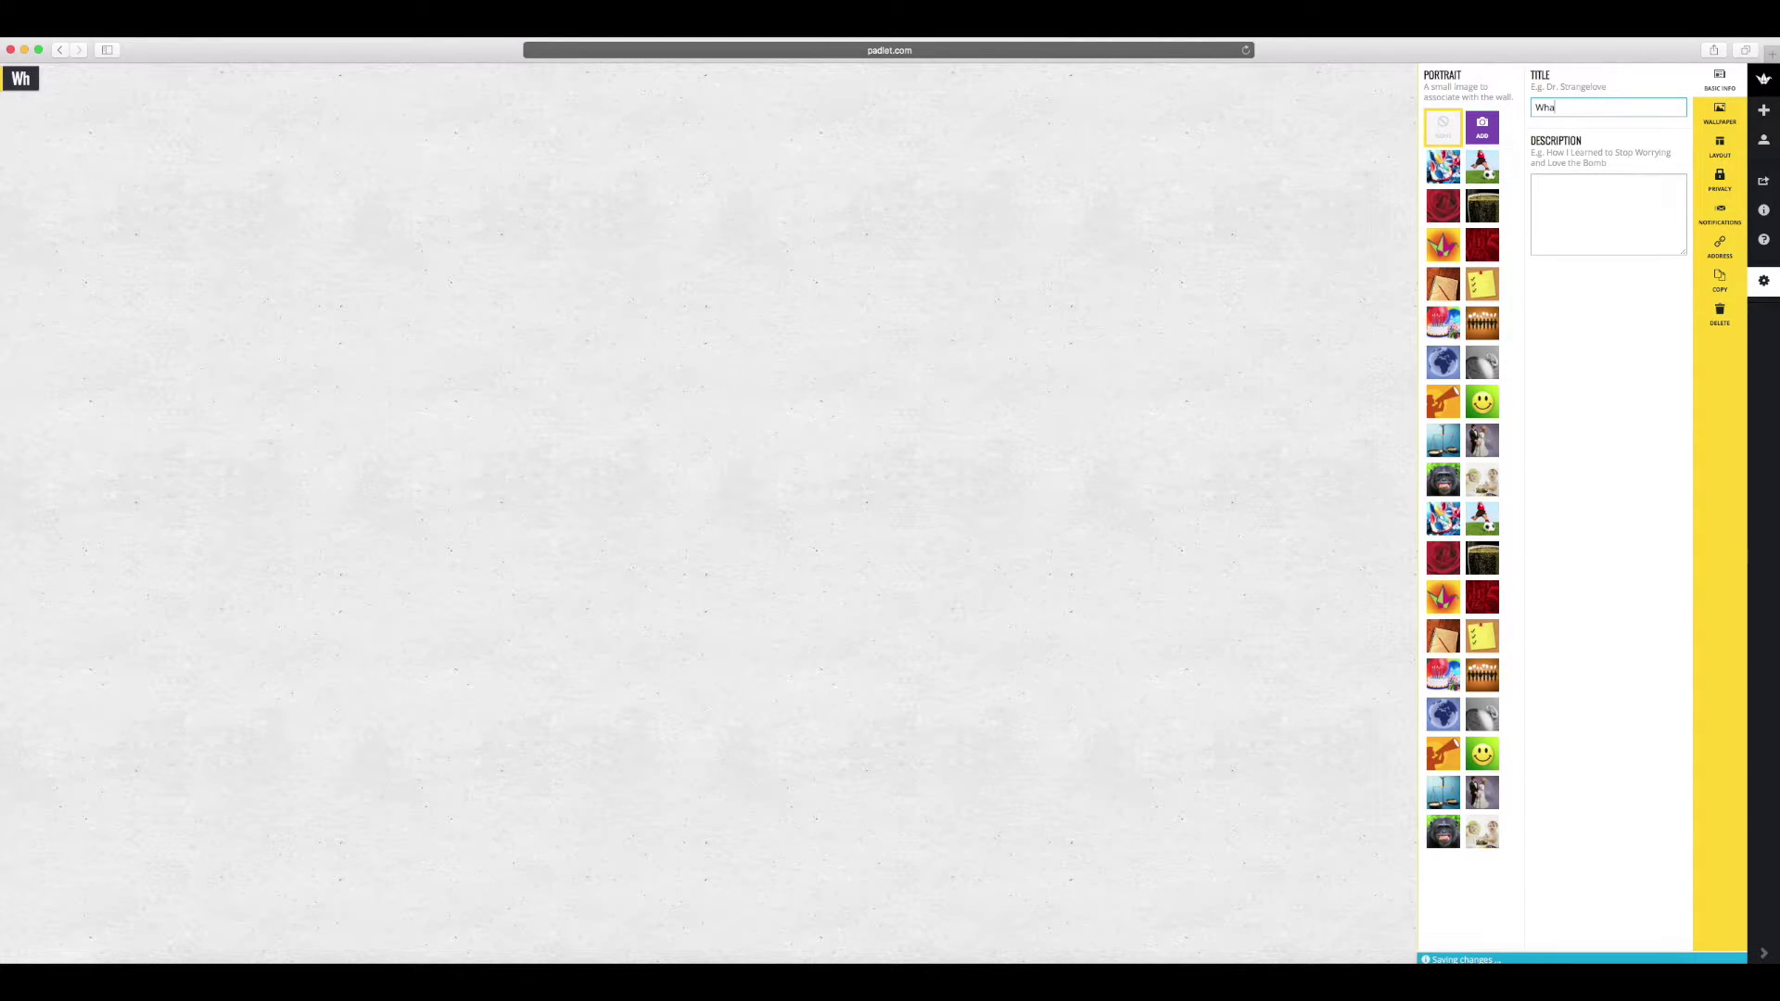
pyautogui.write('t did you learn today?')
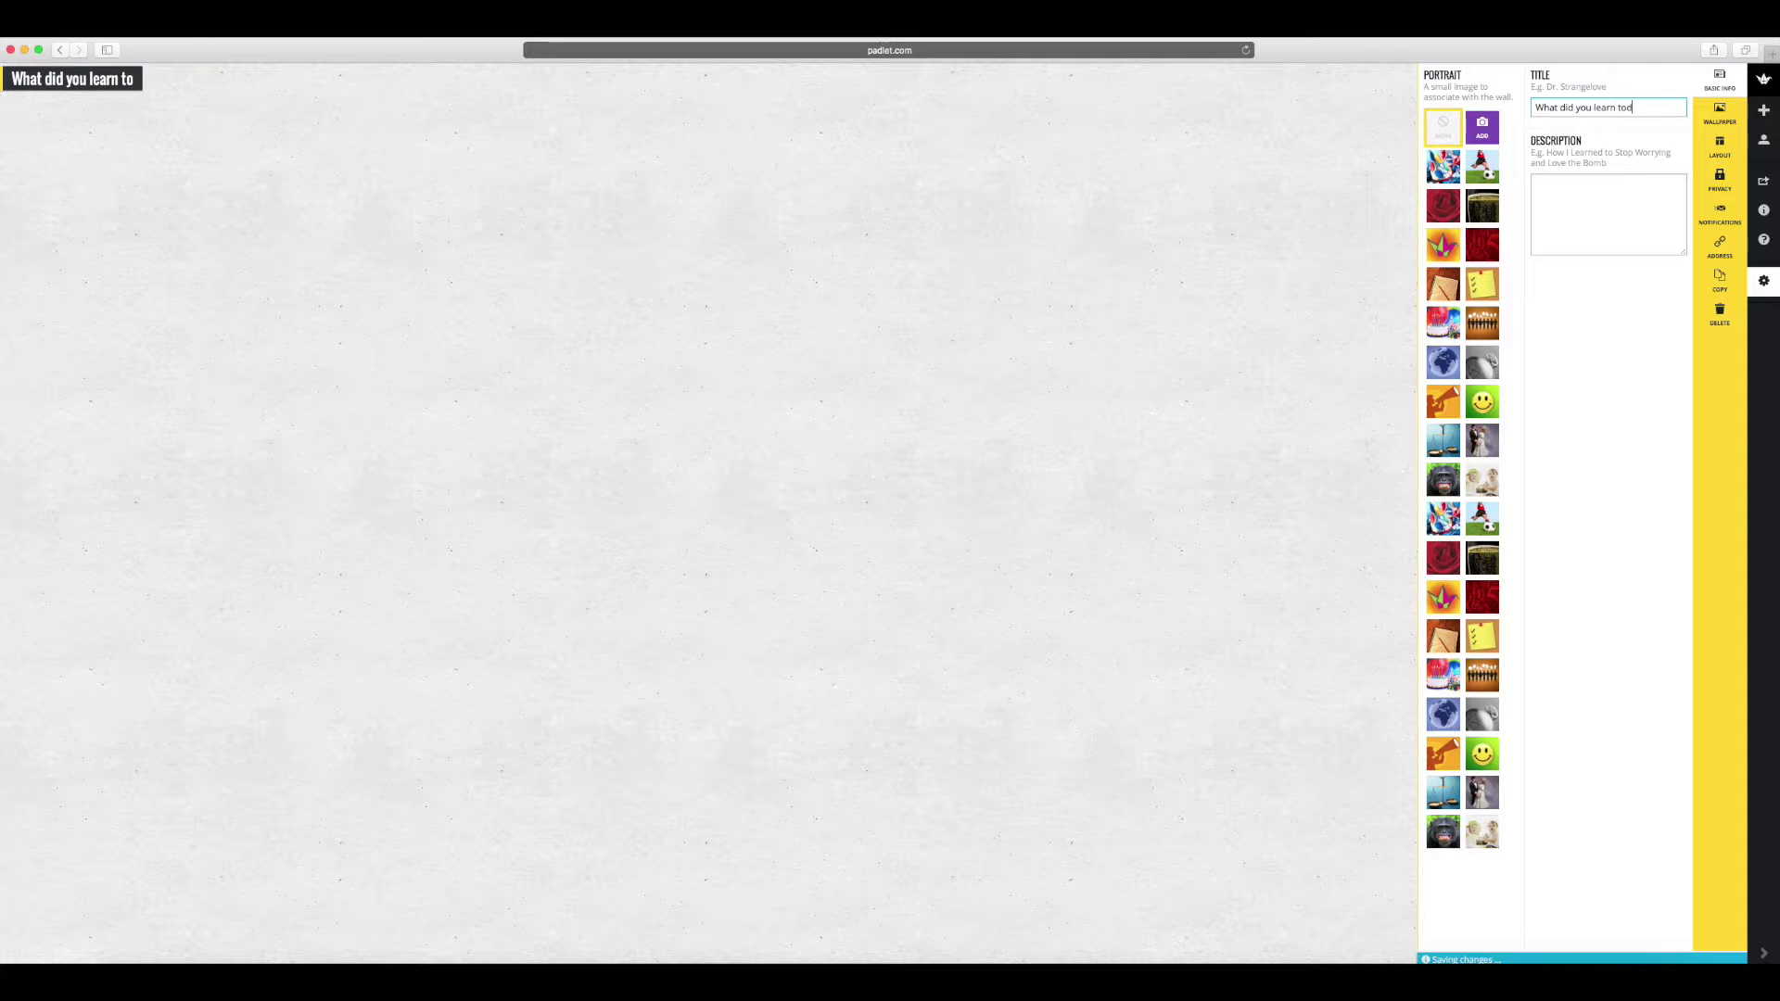
pyautogui.click(1602, 216)
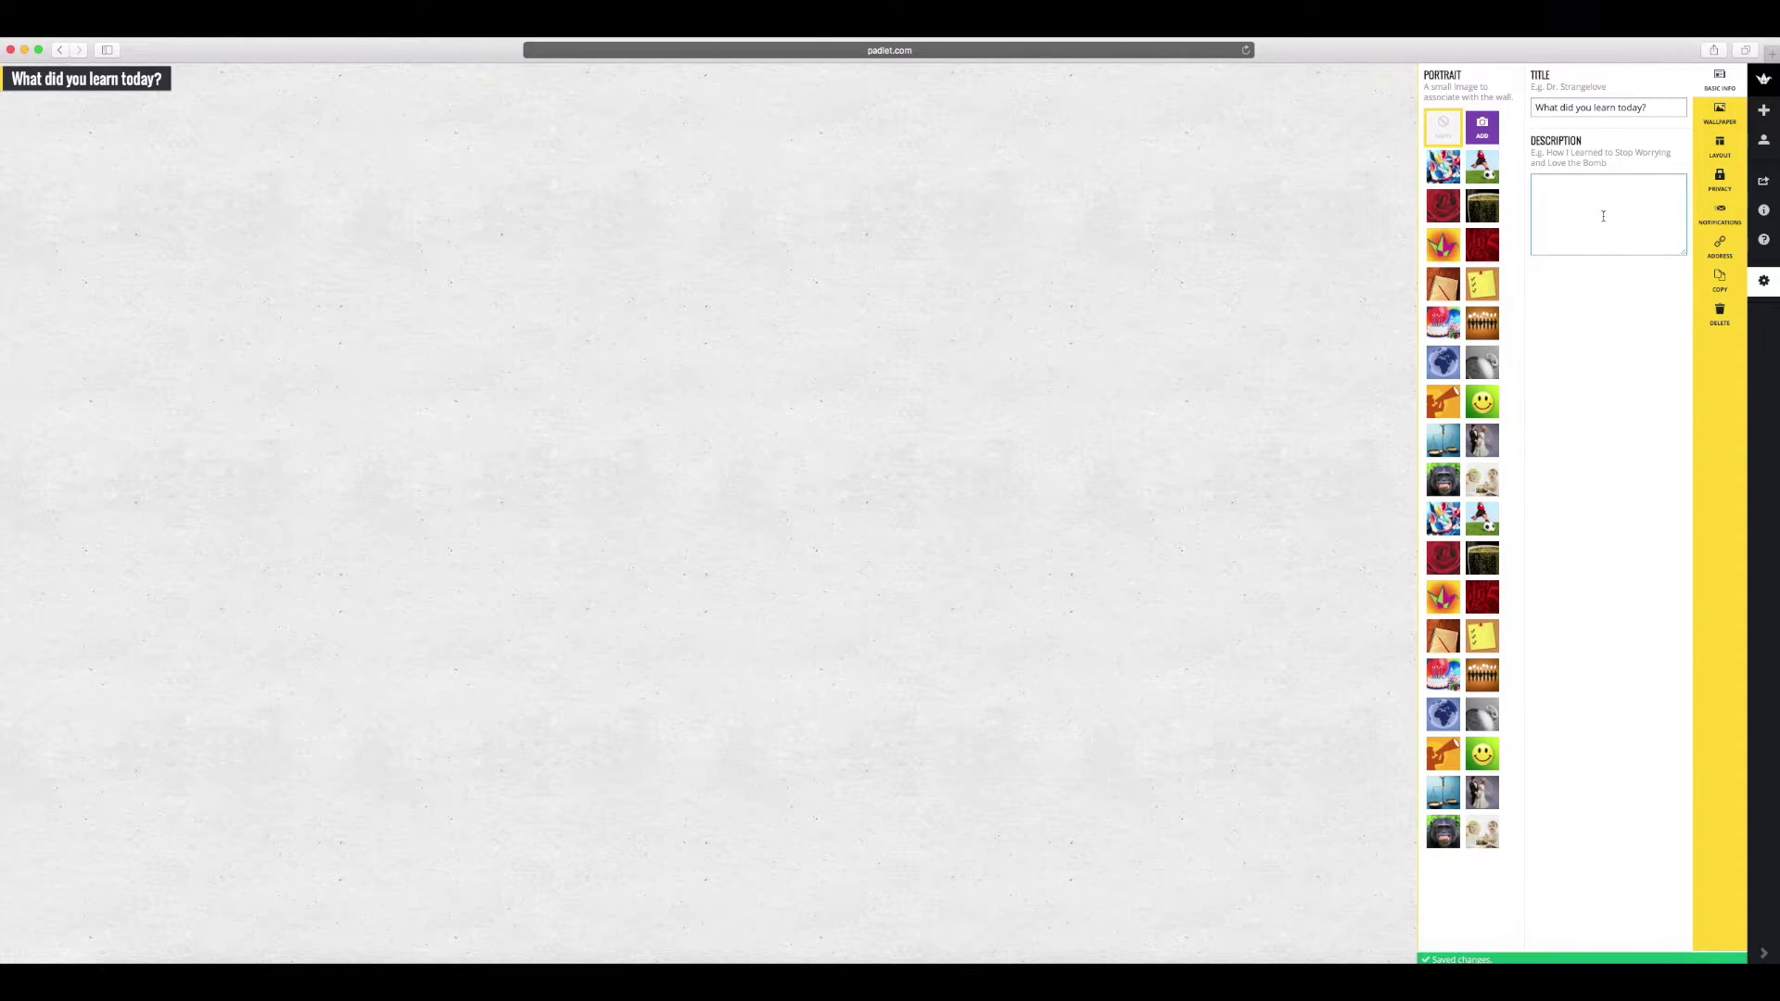
pyautogui.write('Please add two or three ideas.')
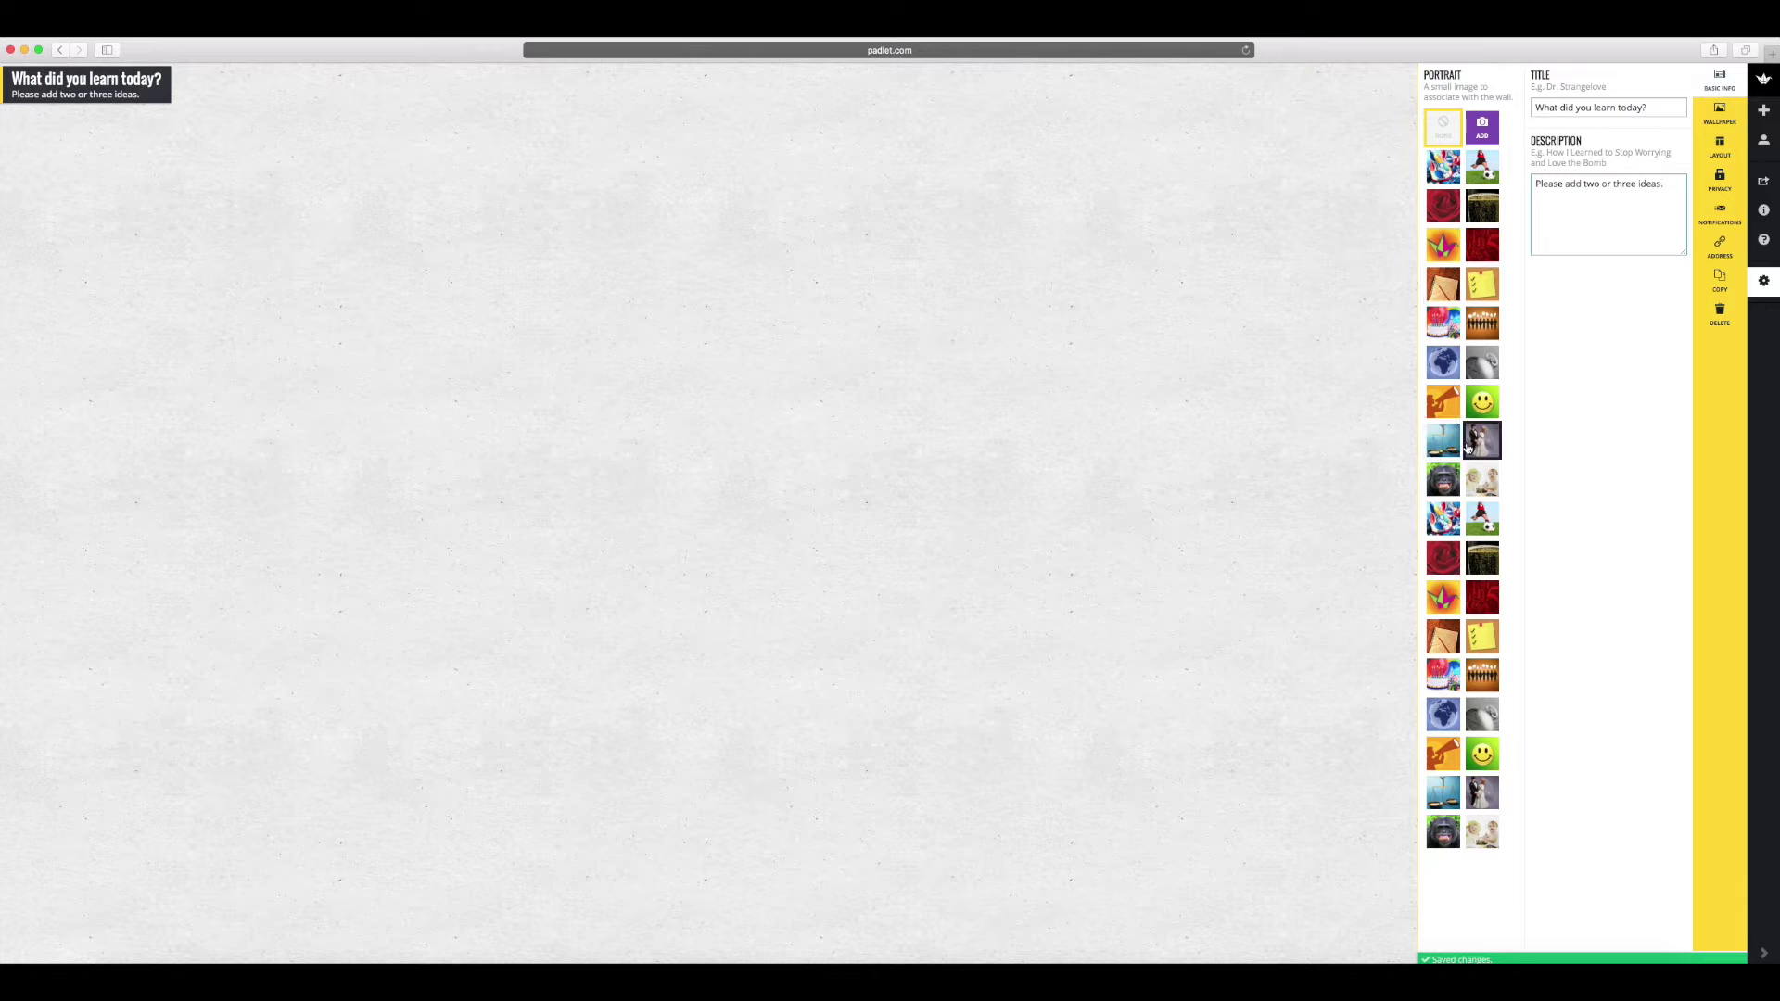
pyautogui.click(1443, 722)
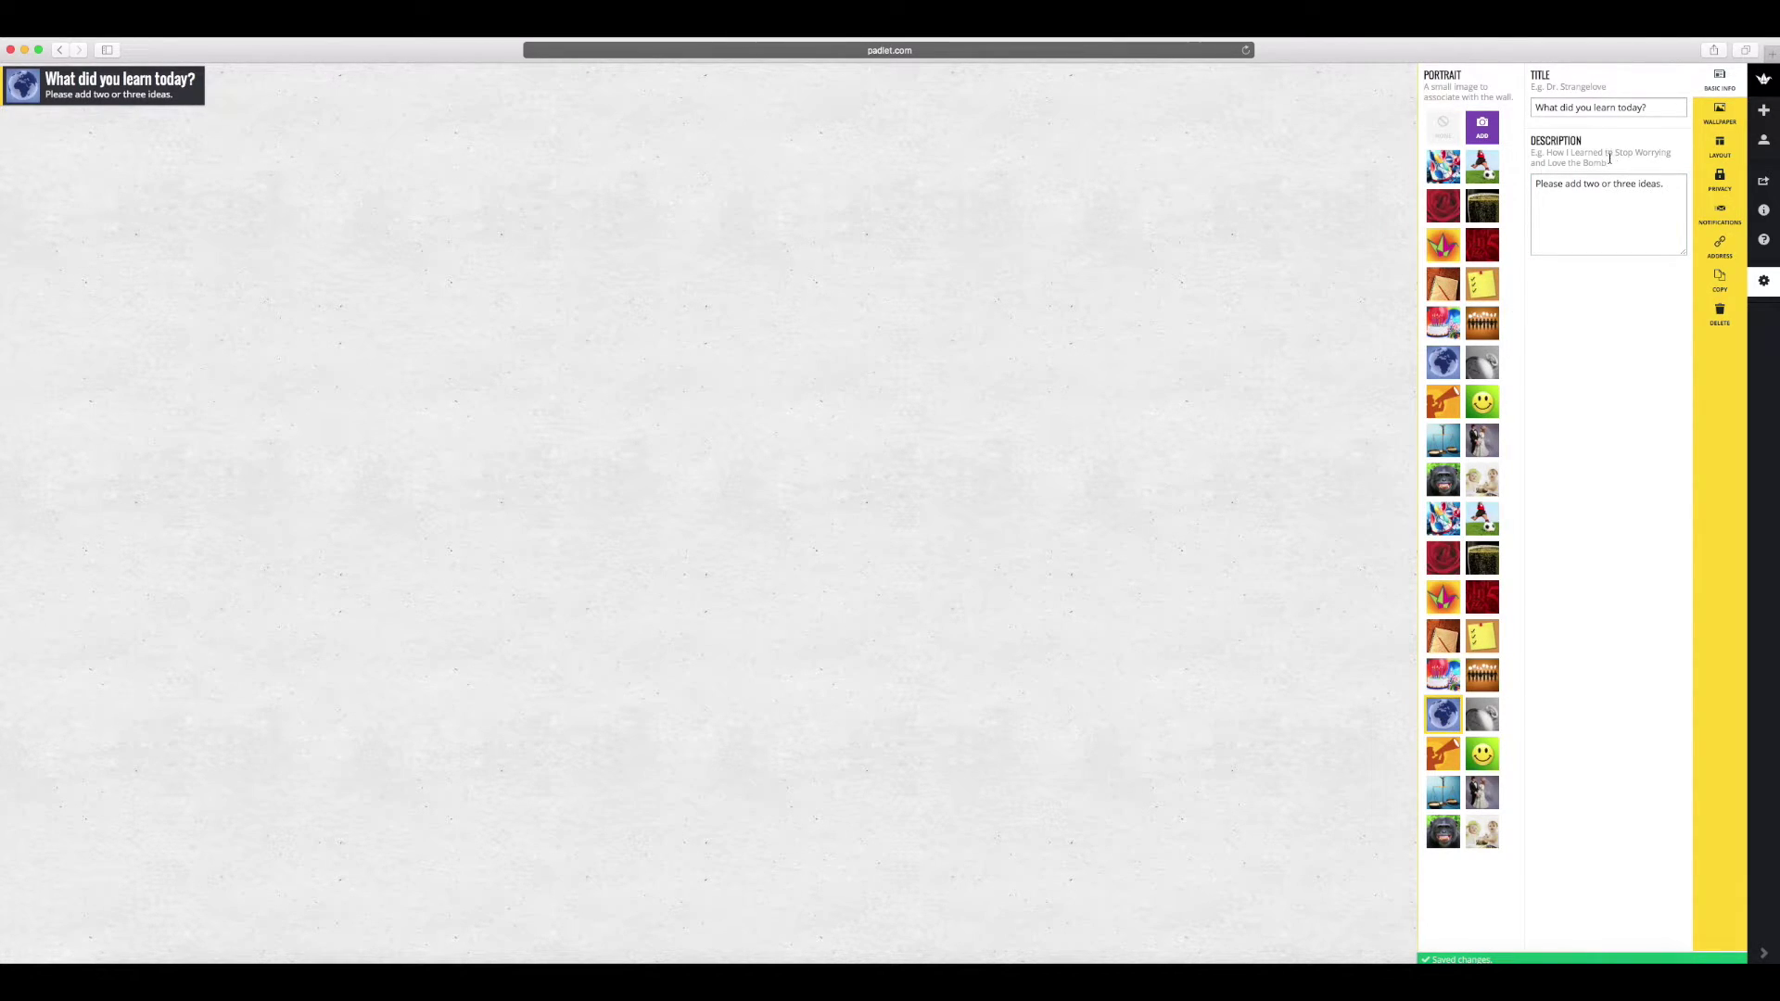
pyautogui.click(1720, 113)
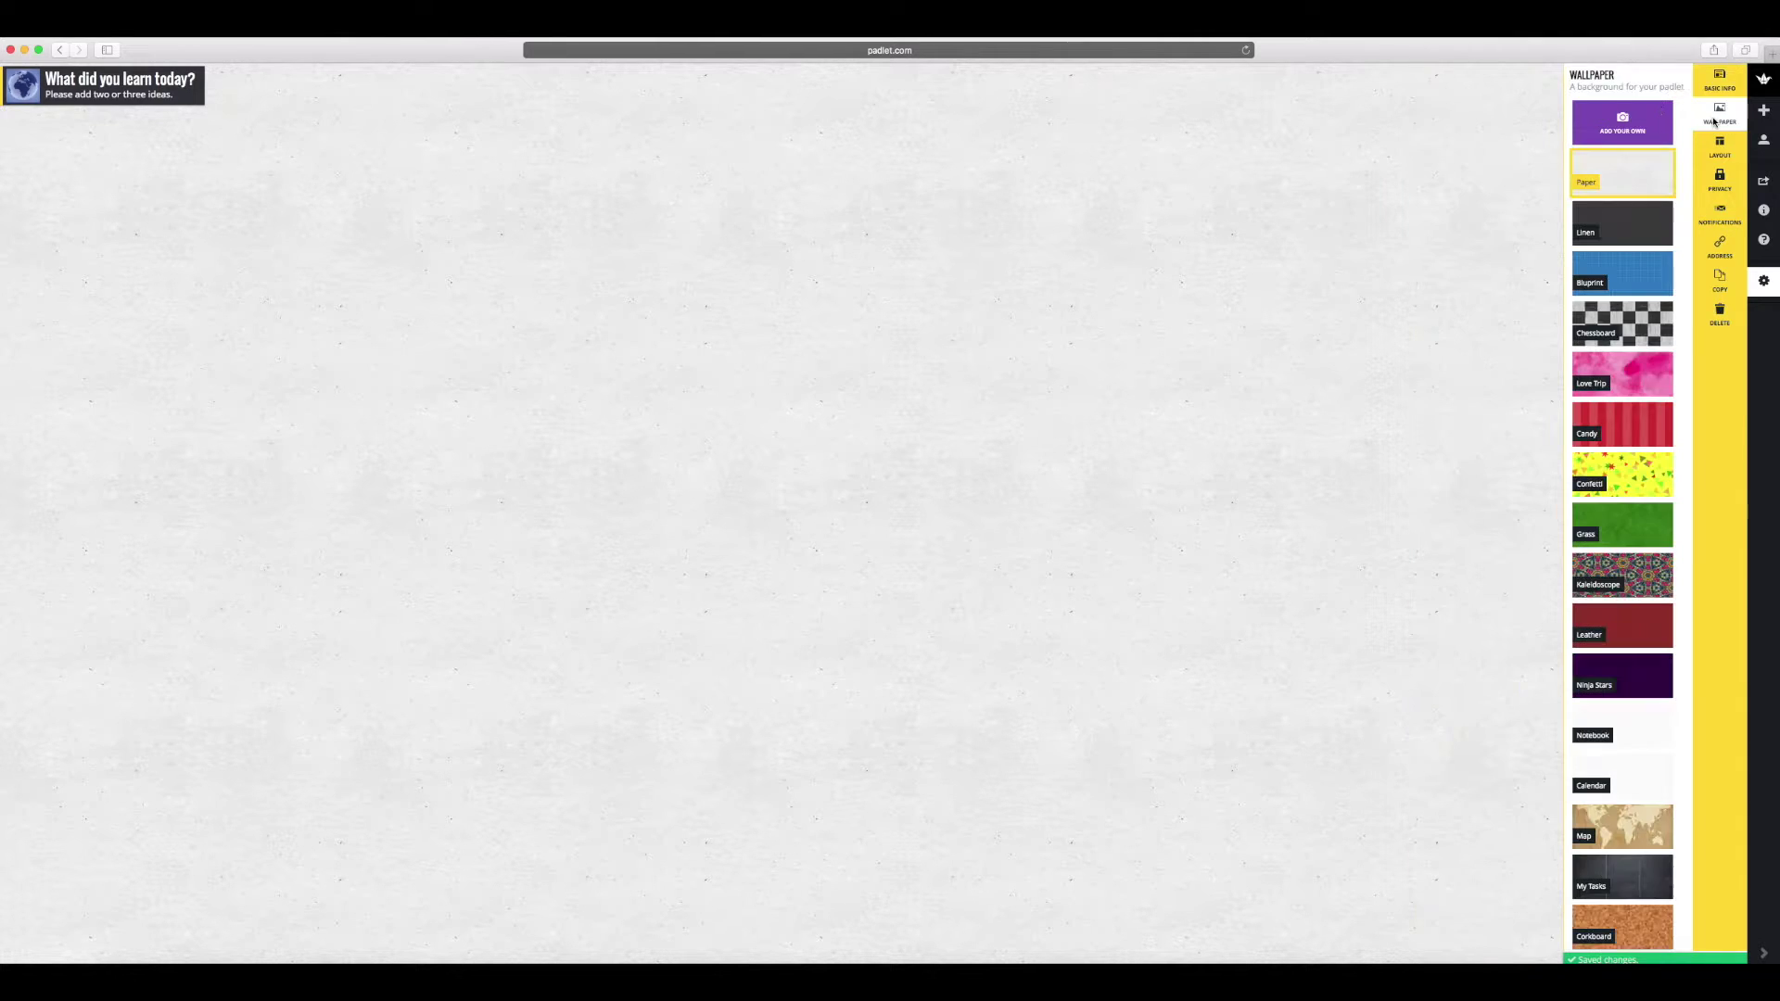
# - Try Linen, Blueprint, Notebook, Calendar and My Tasks wallpapers, then settle on Corkboard
pyautogui.click(1666, 206)
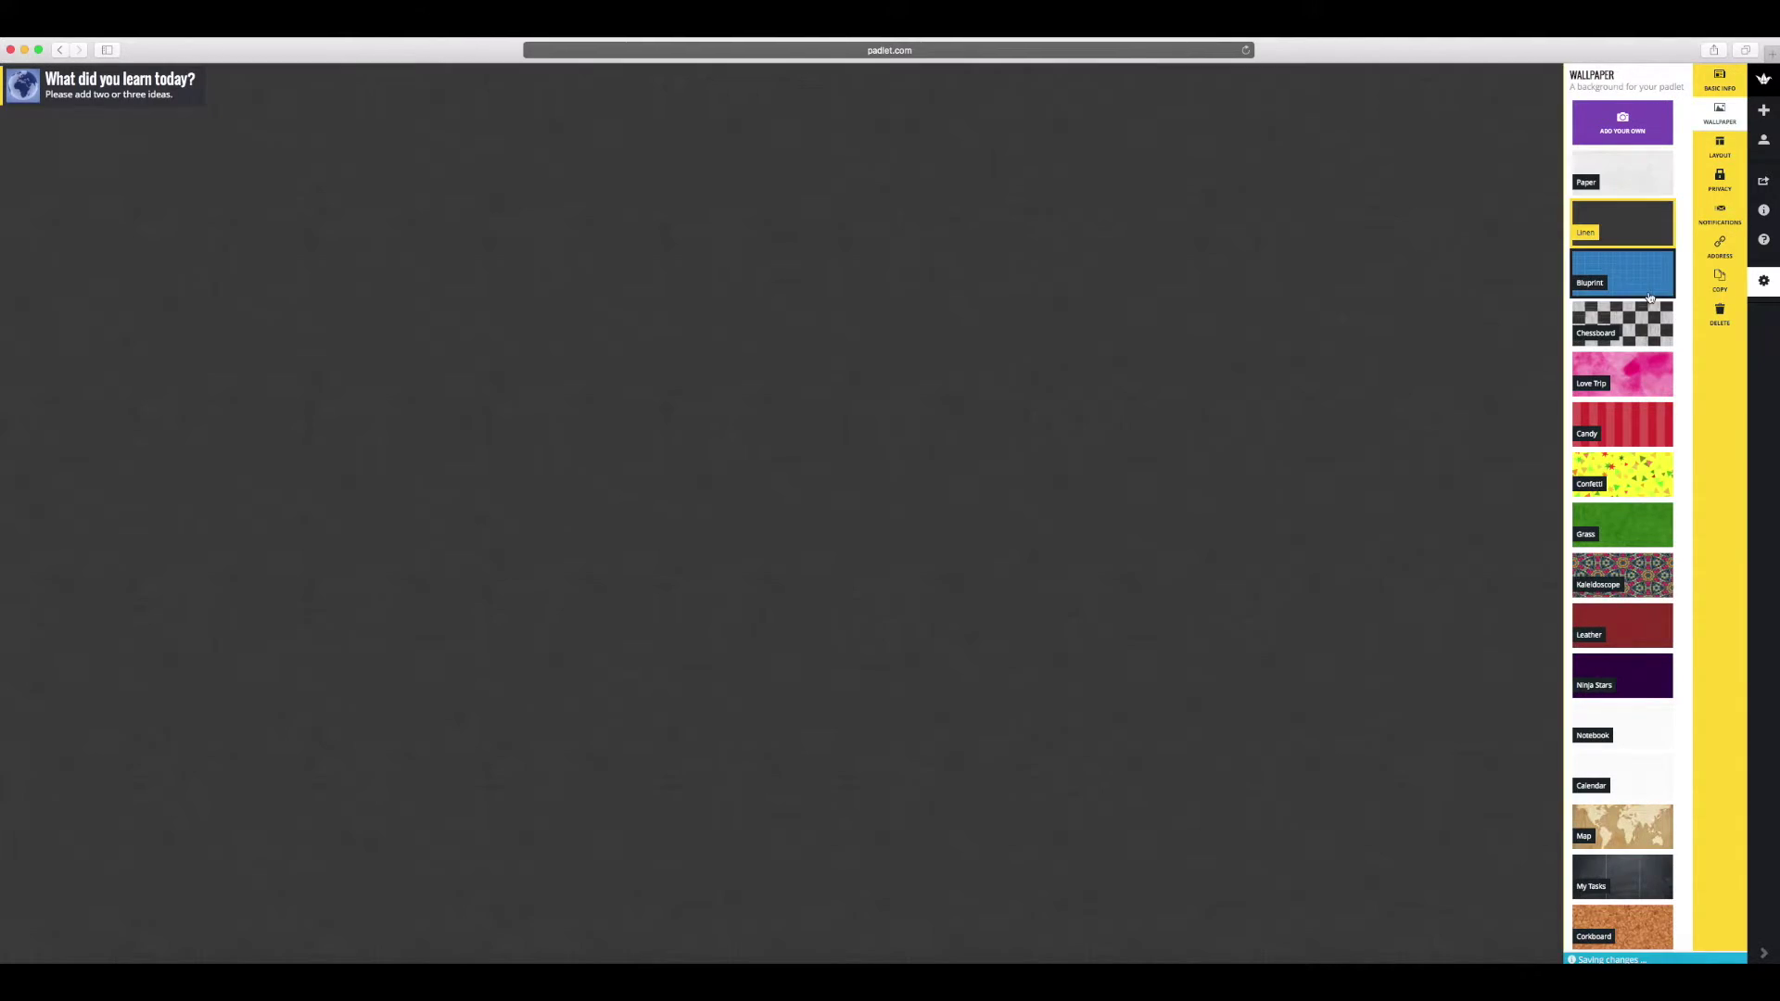
pyautogui.click(1650, 291)
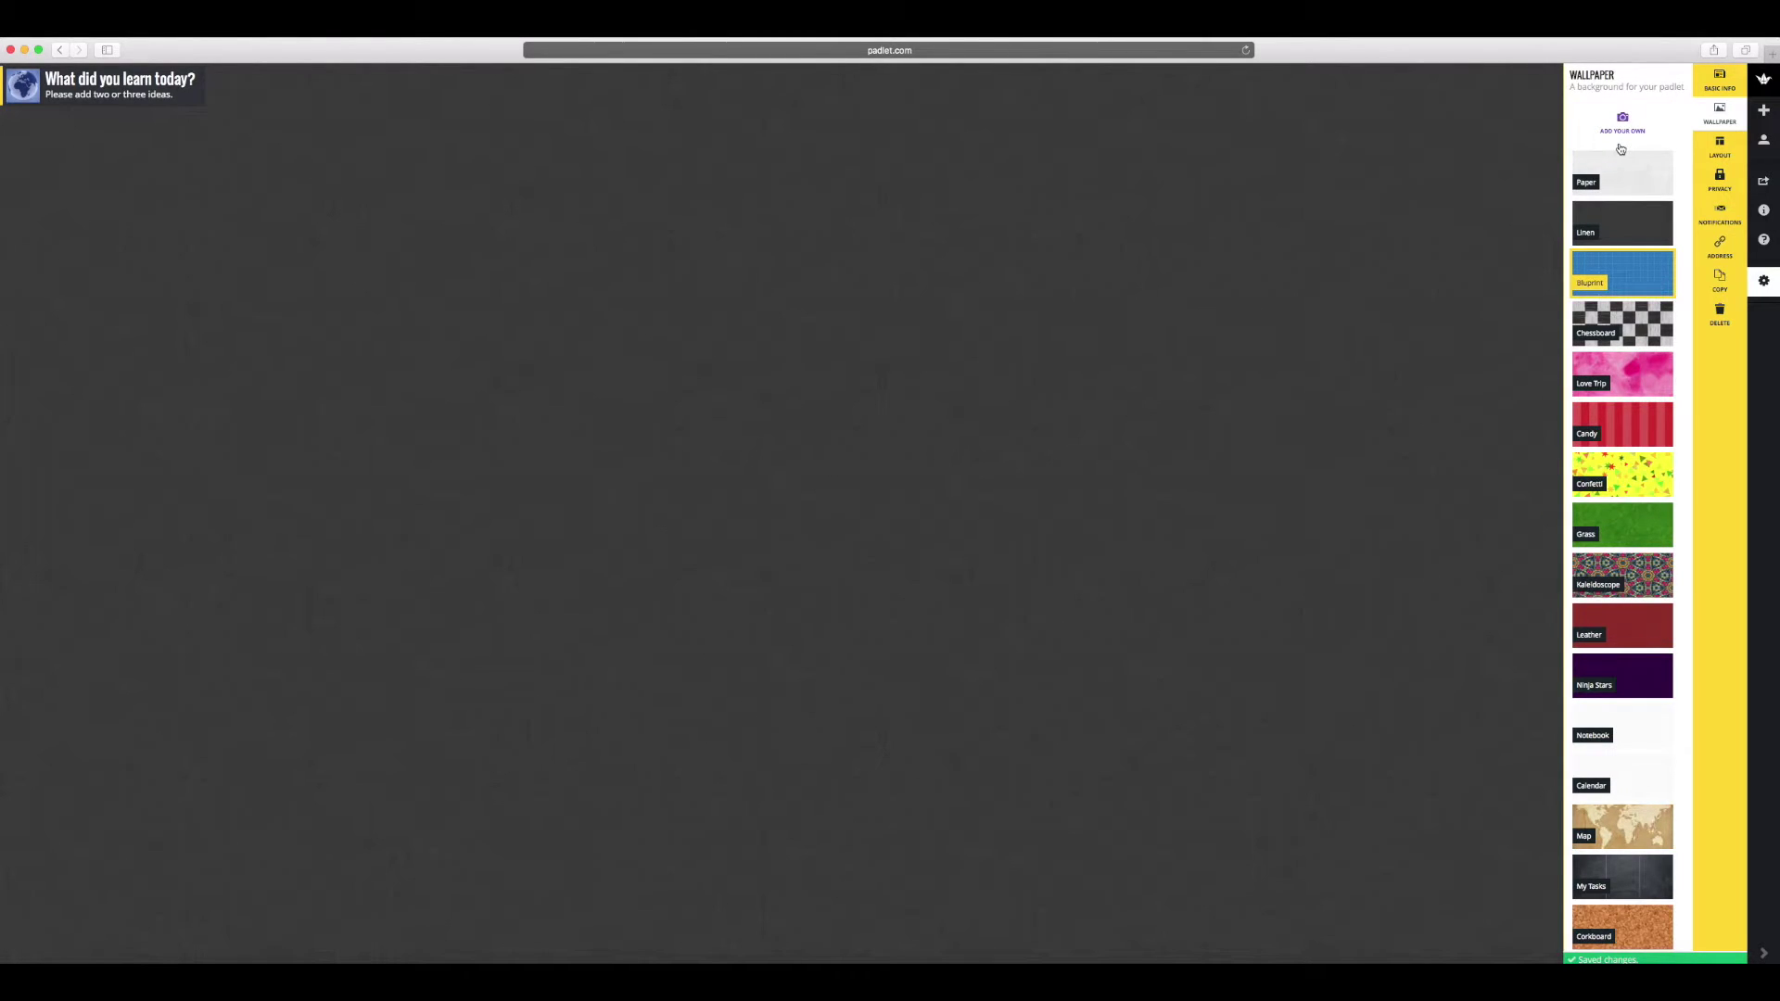
pyautogui.click(1636, 723)
pyautogui.click(1639, 785)
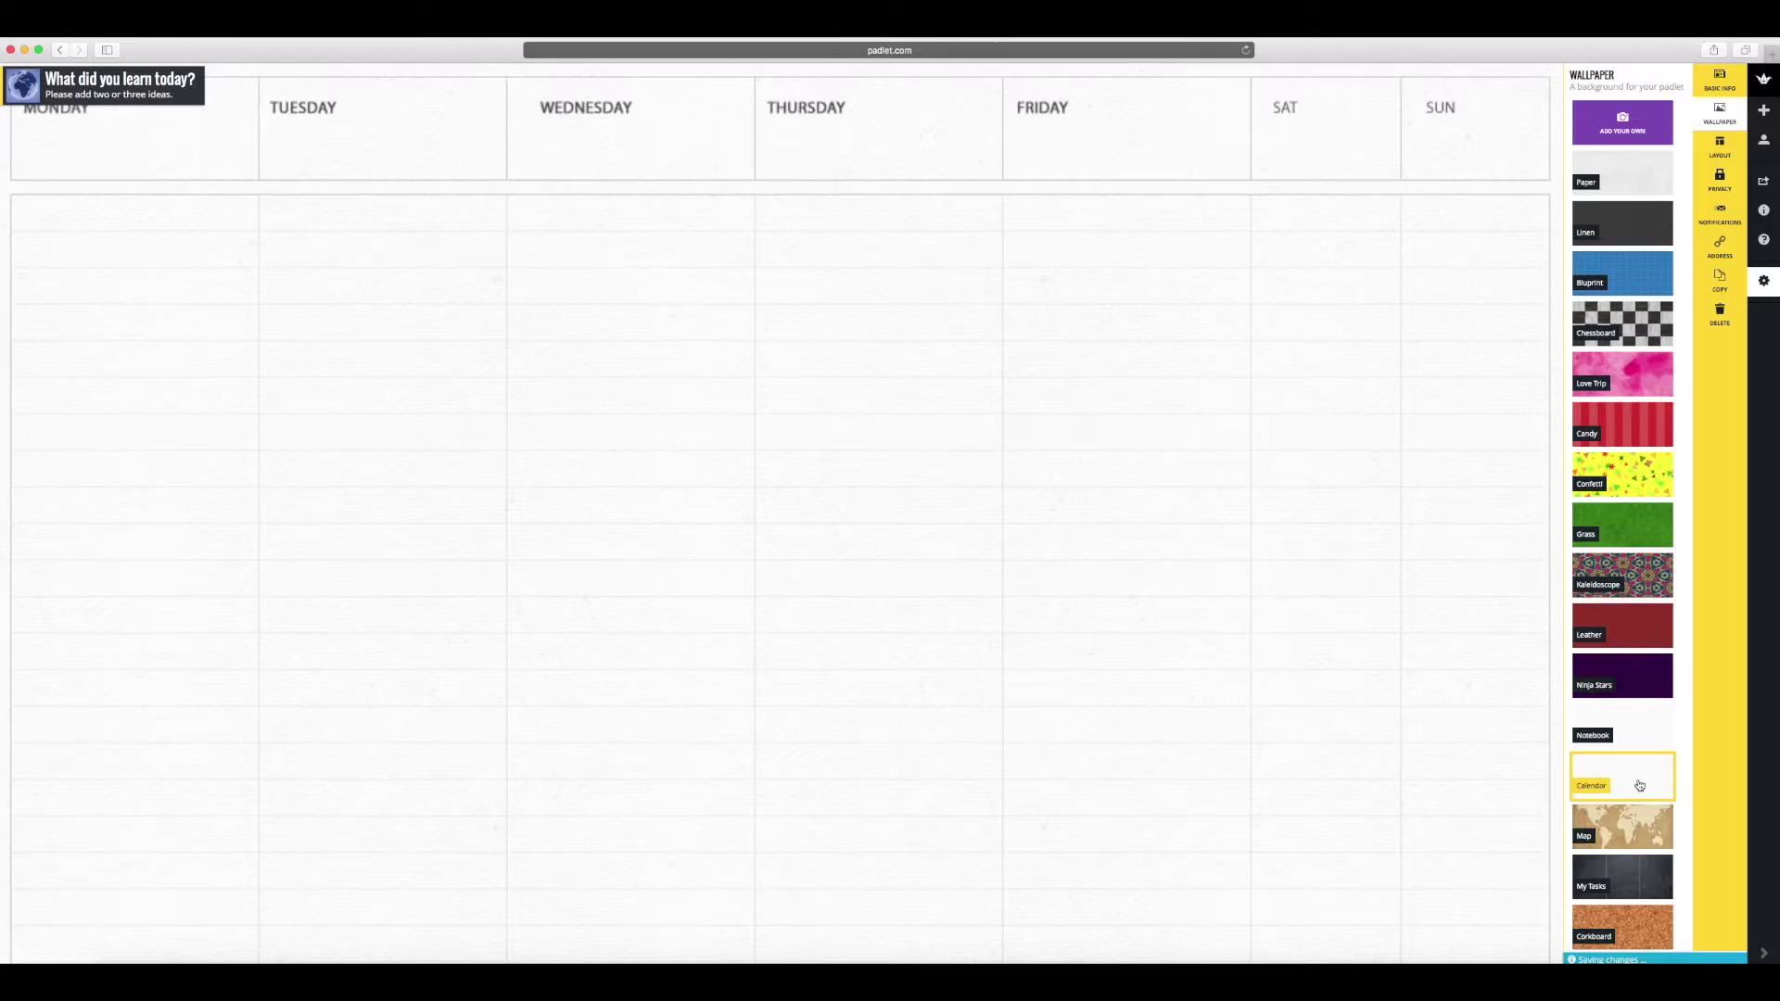
pyautogui.scroll(-3, 1638, 785)
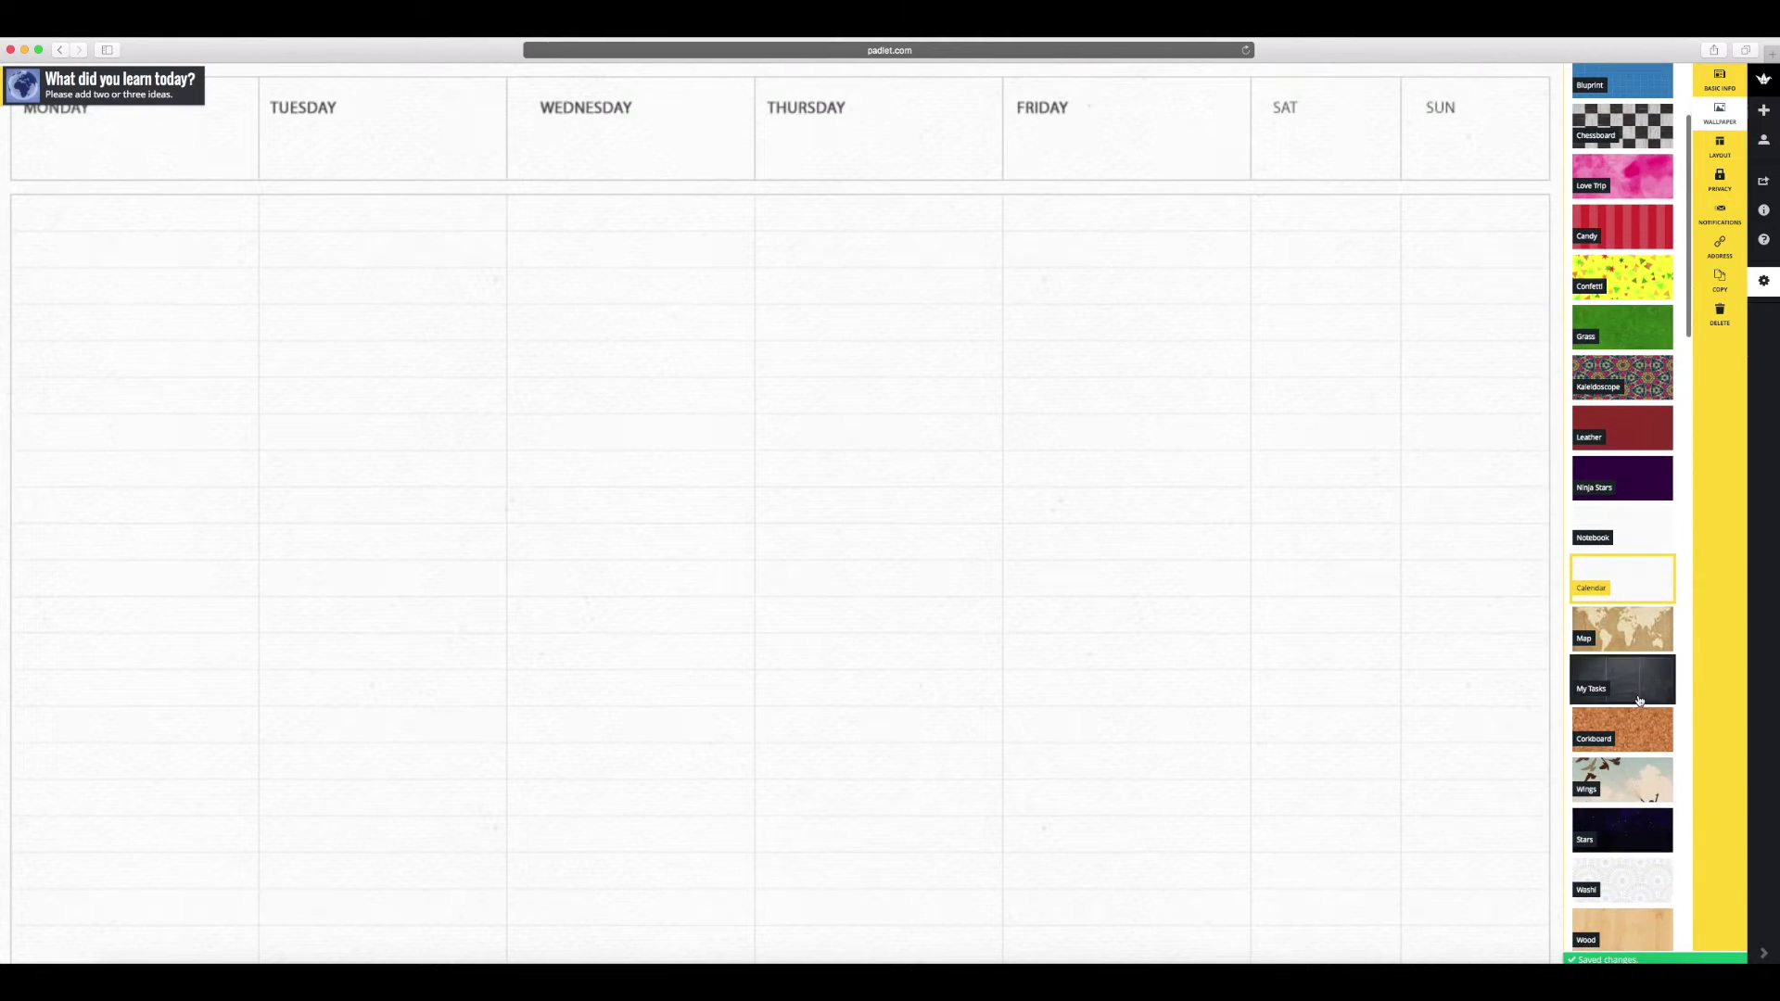
pyautogui.click(1639, 681)
pyautogui.click(1640, 749)
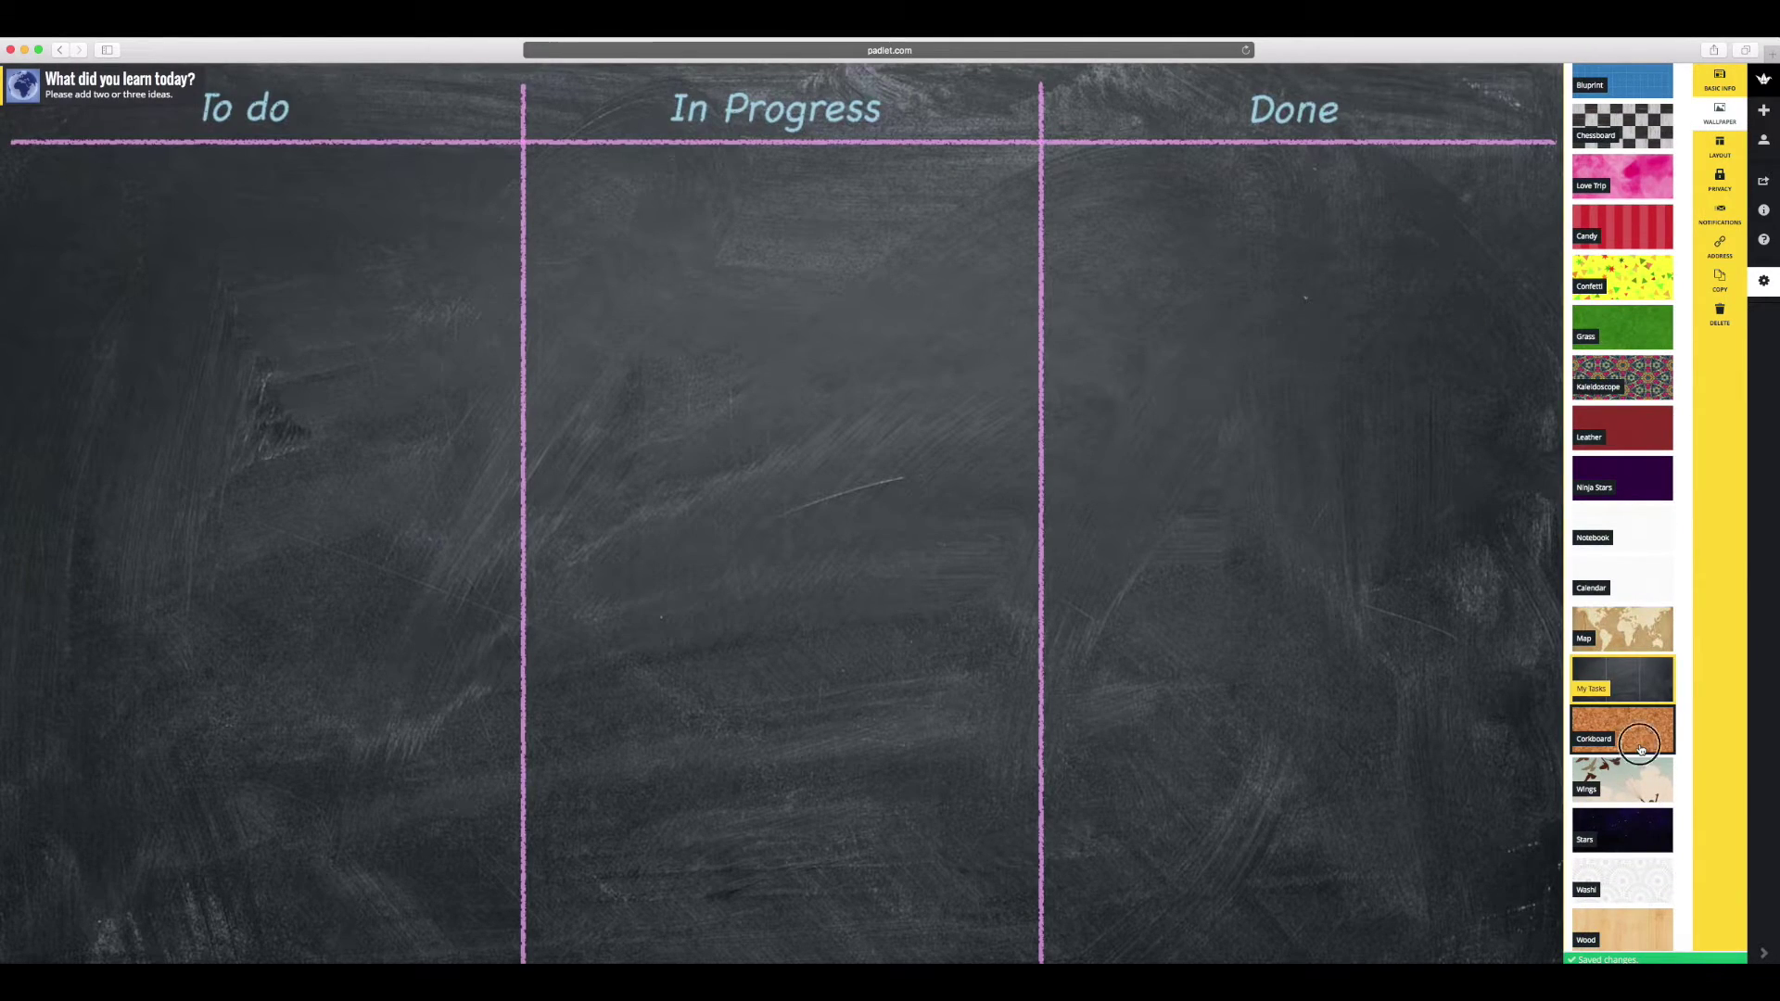
pyautogui.scroll(-3, 1641, 749)
pyautogui.scroll(6, 1637, 741)
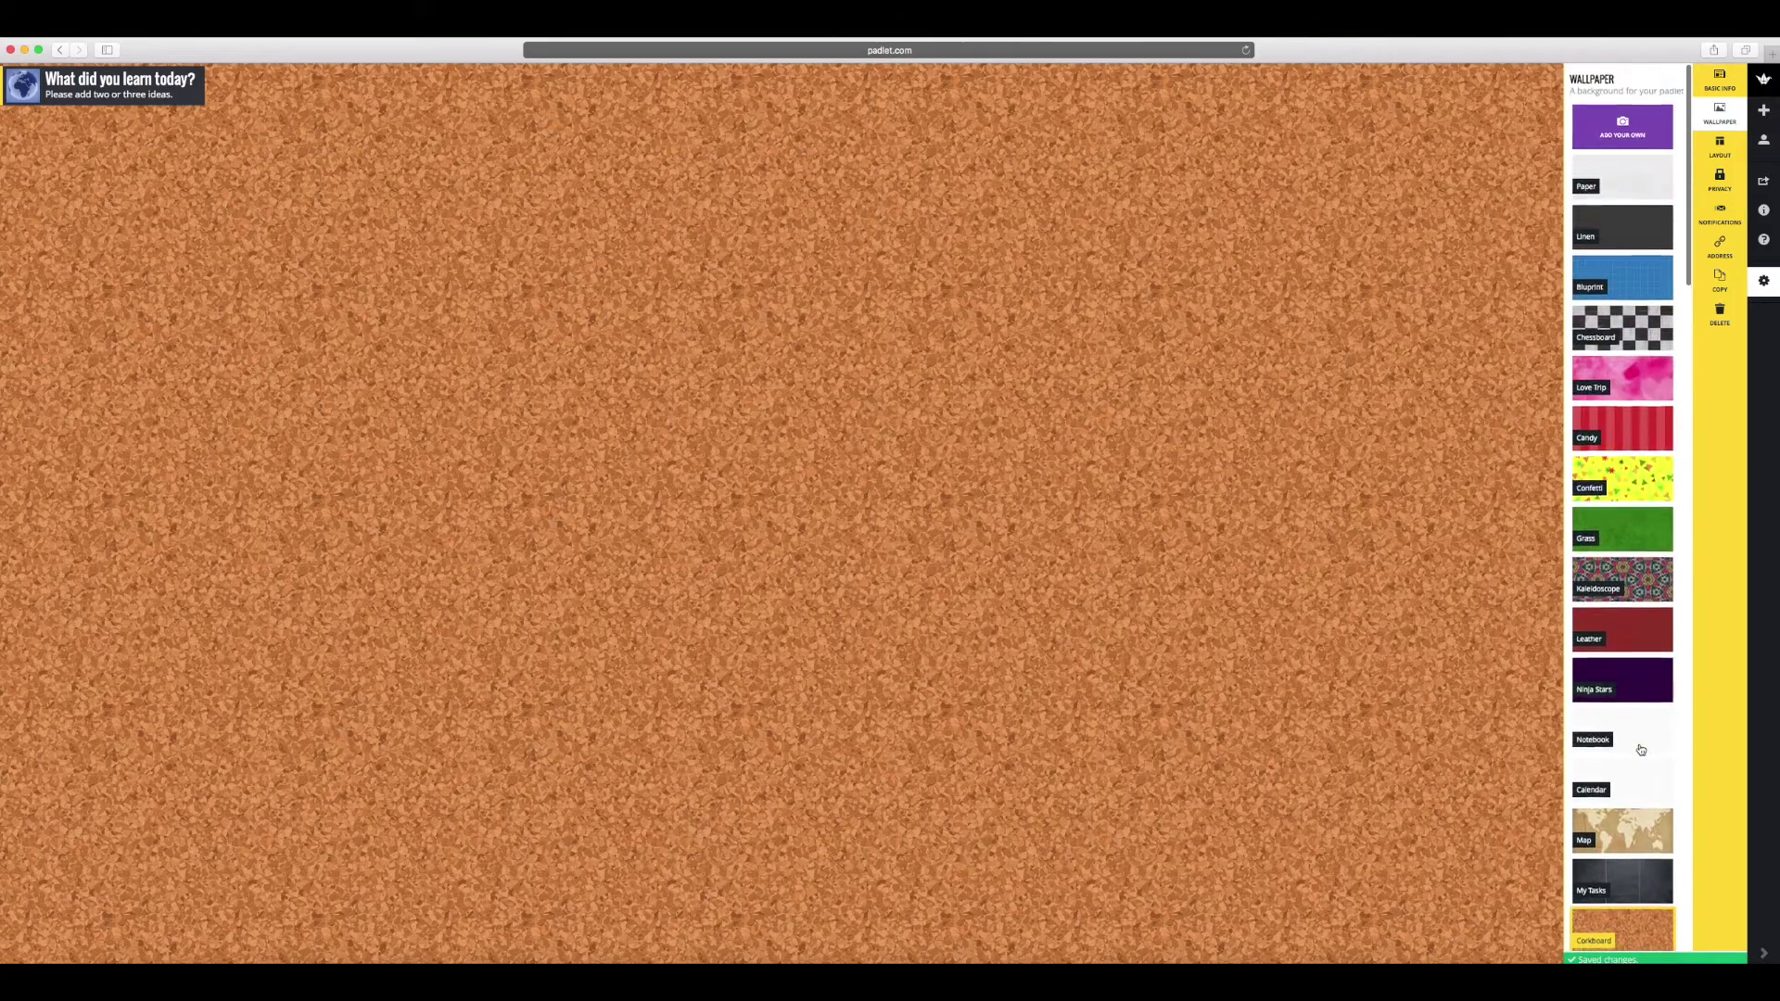
pyautogui.click(1719, 148)
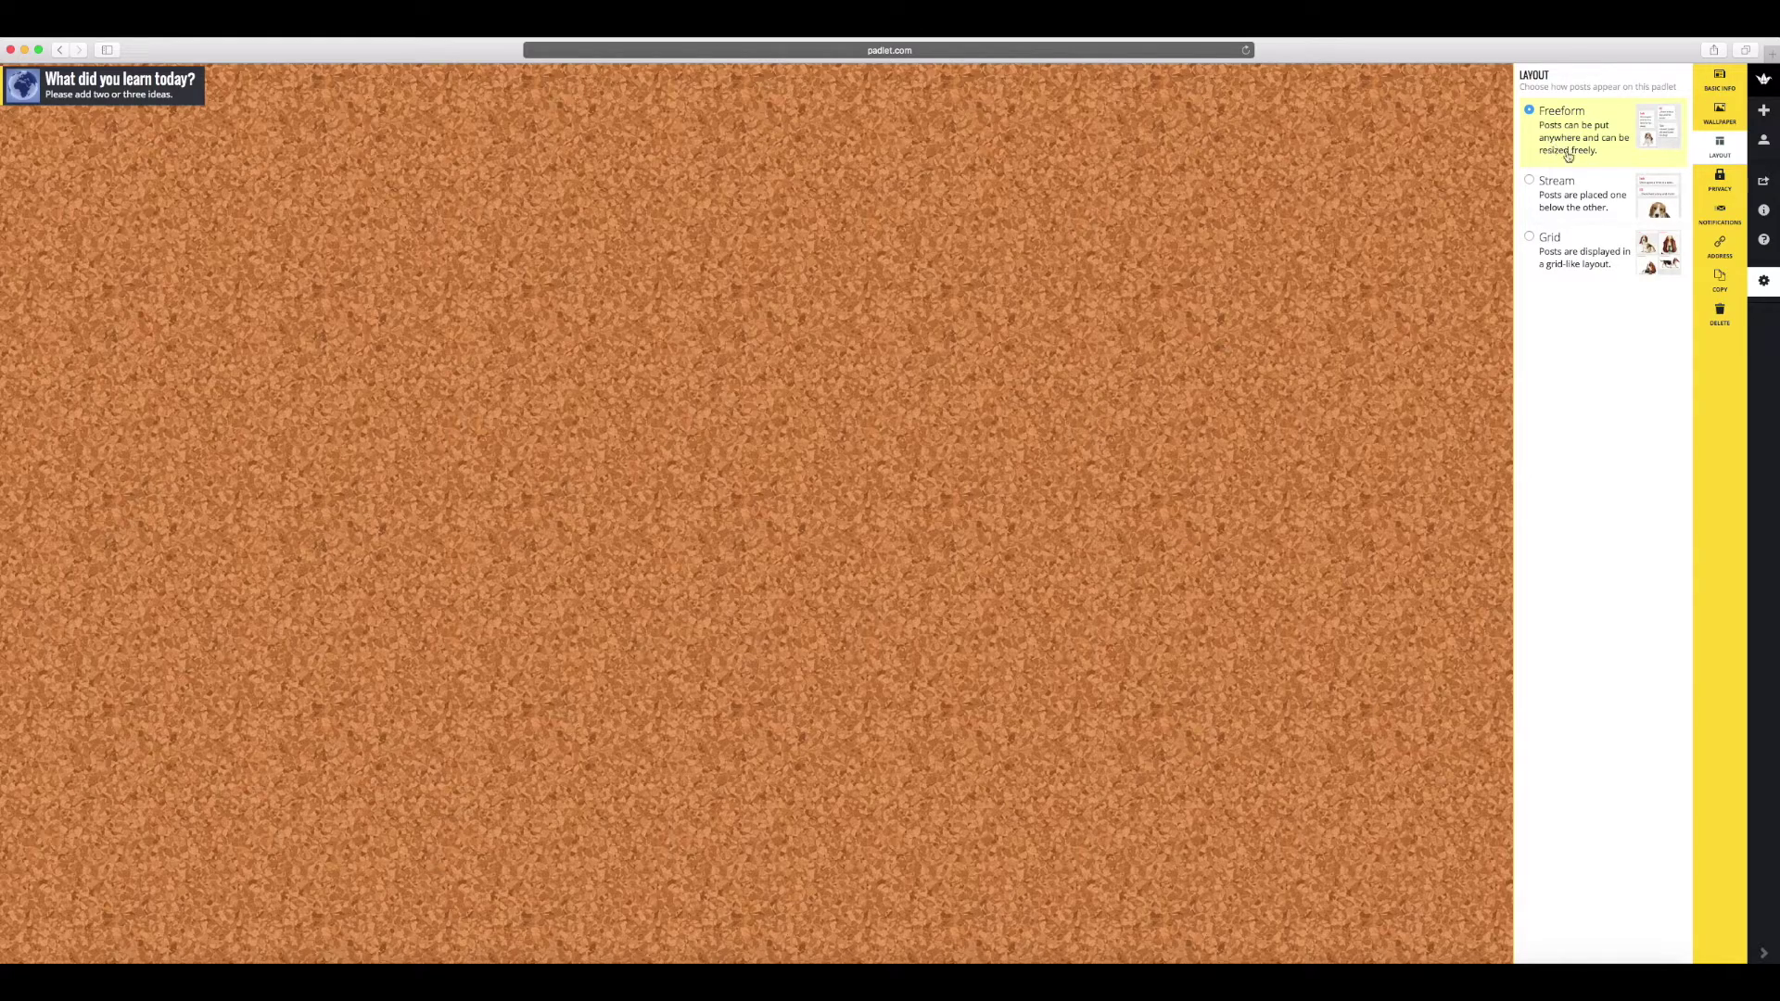
# - Show the padlet's privacy settings with Hidden Link access
pyautogui.click(1720, 182)
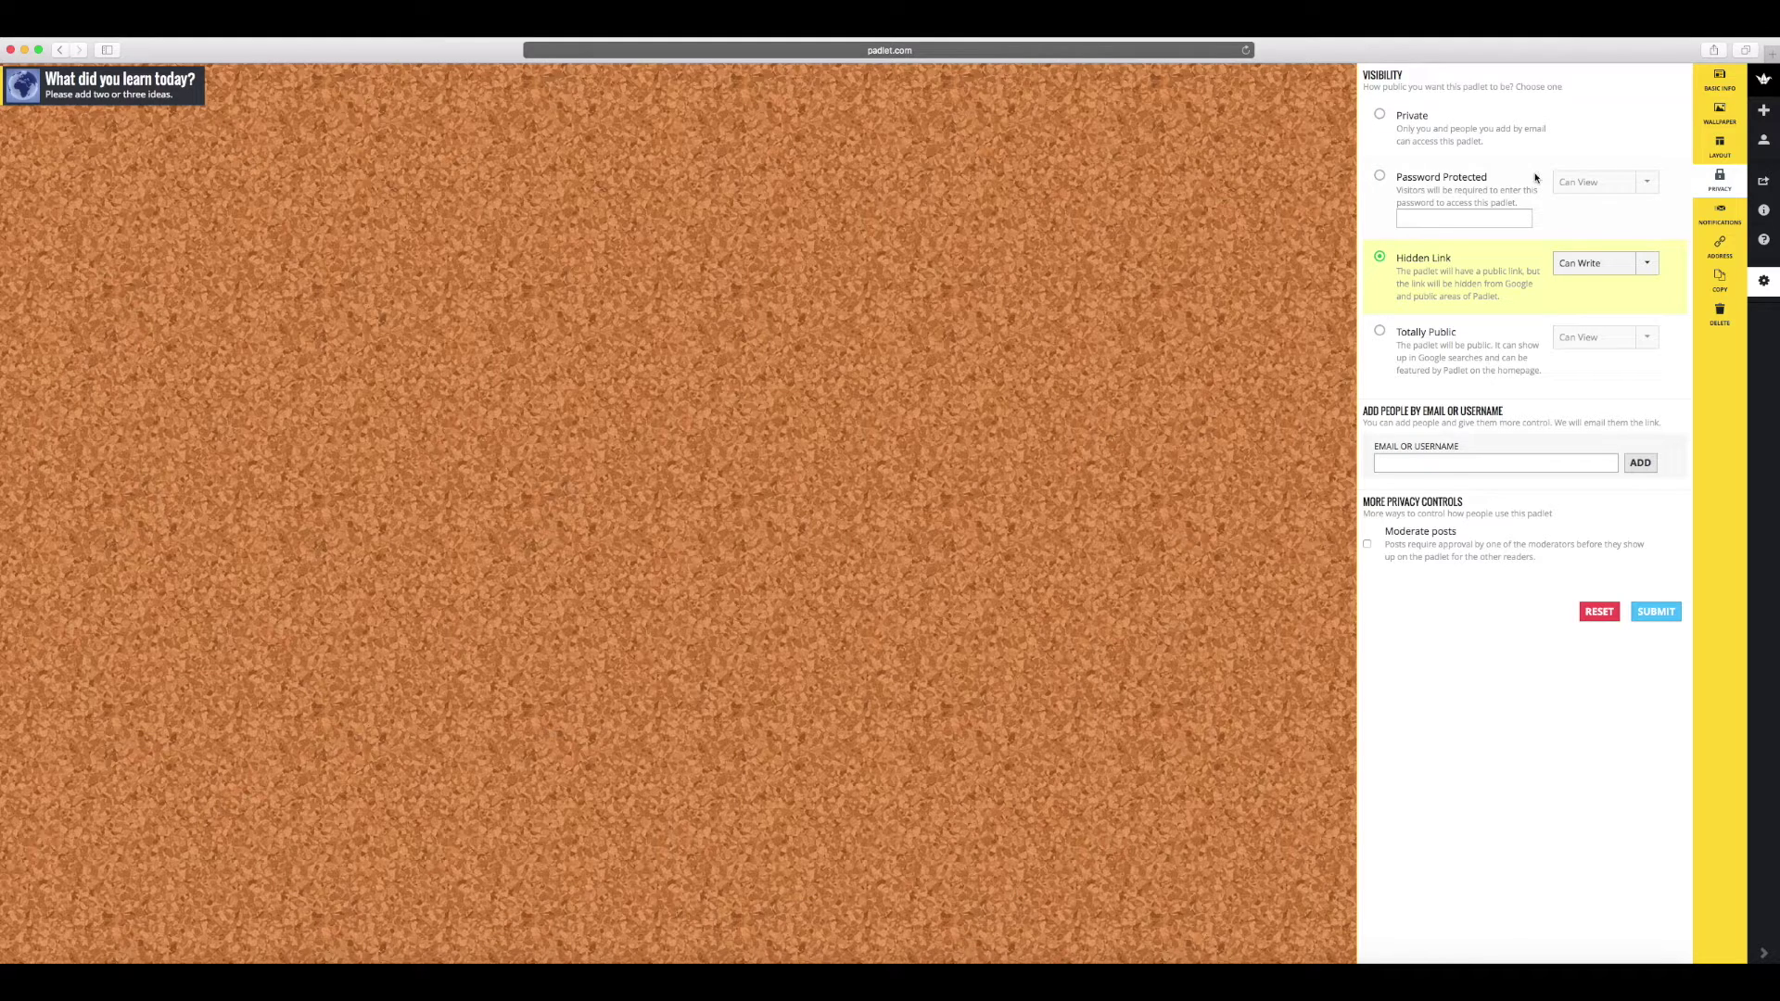
# - Keep Can Write access for hidden-link visitors
pyautogui.click(1644, 268)
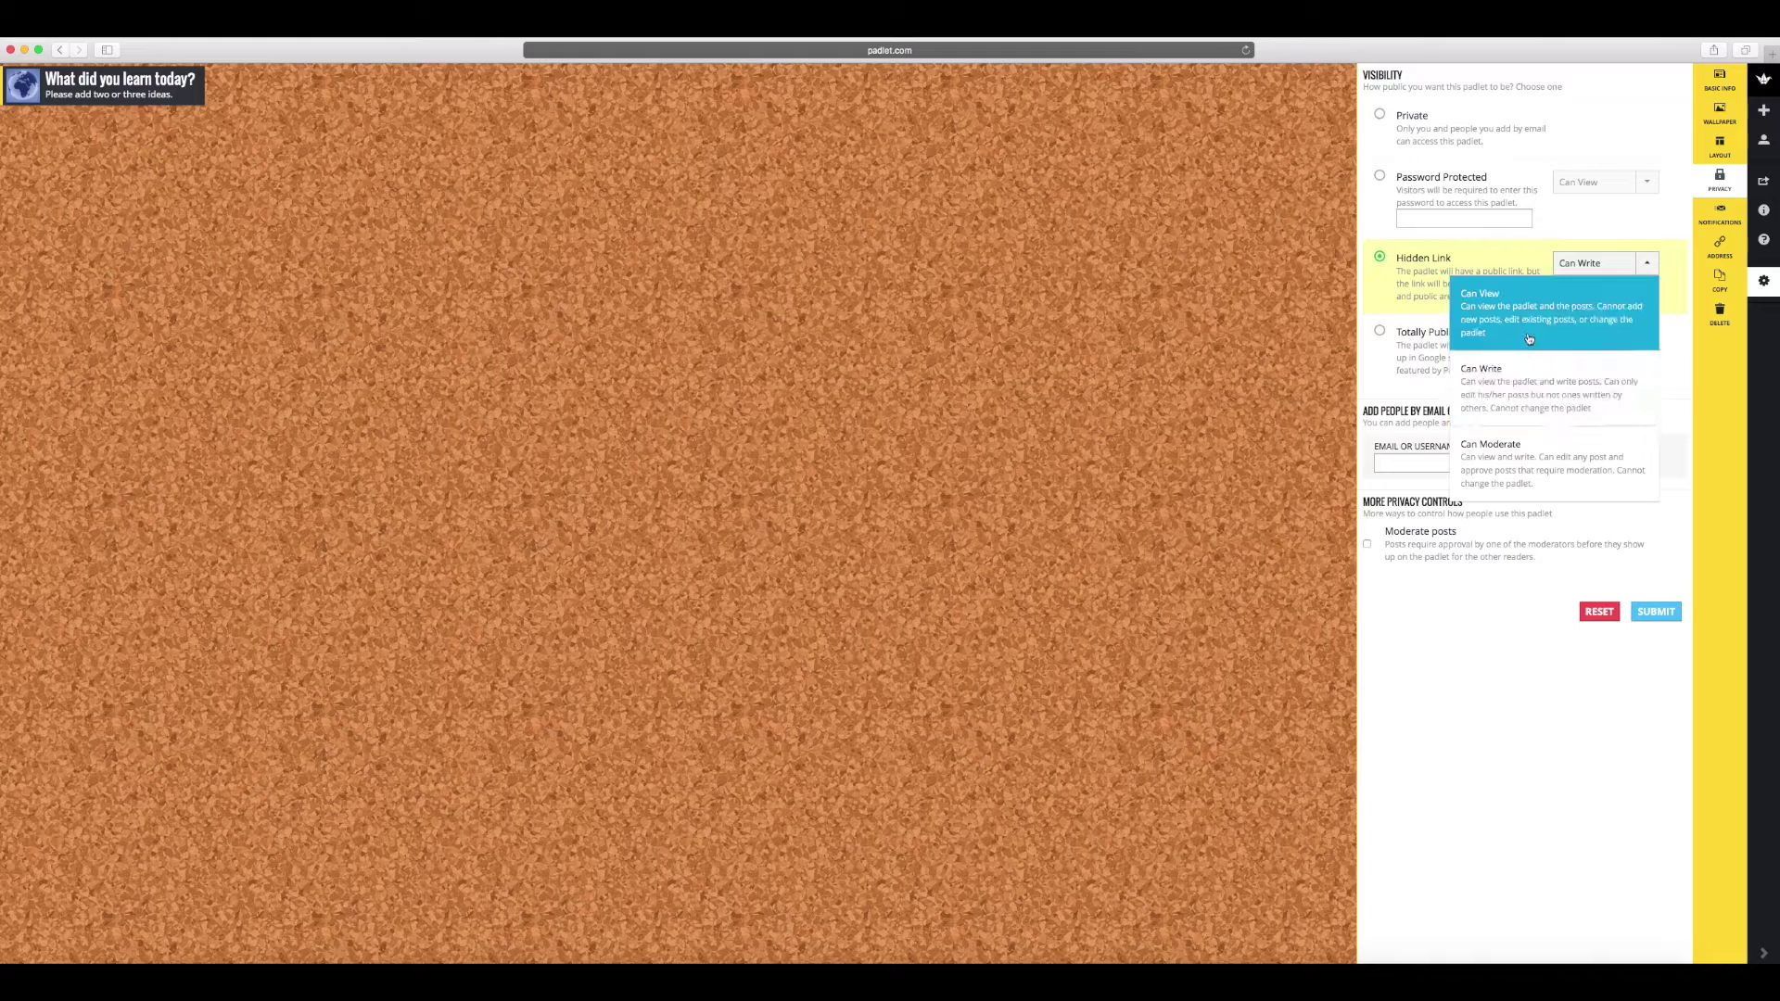
pyautogui.click(1646, 263)
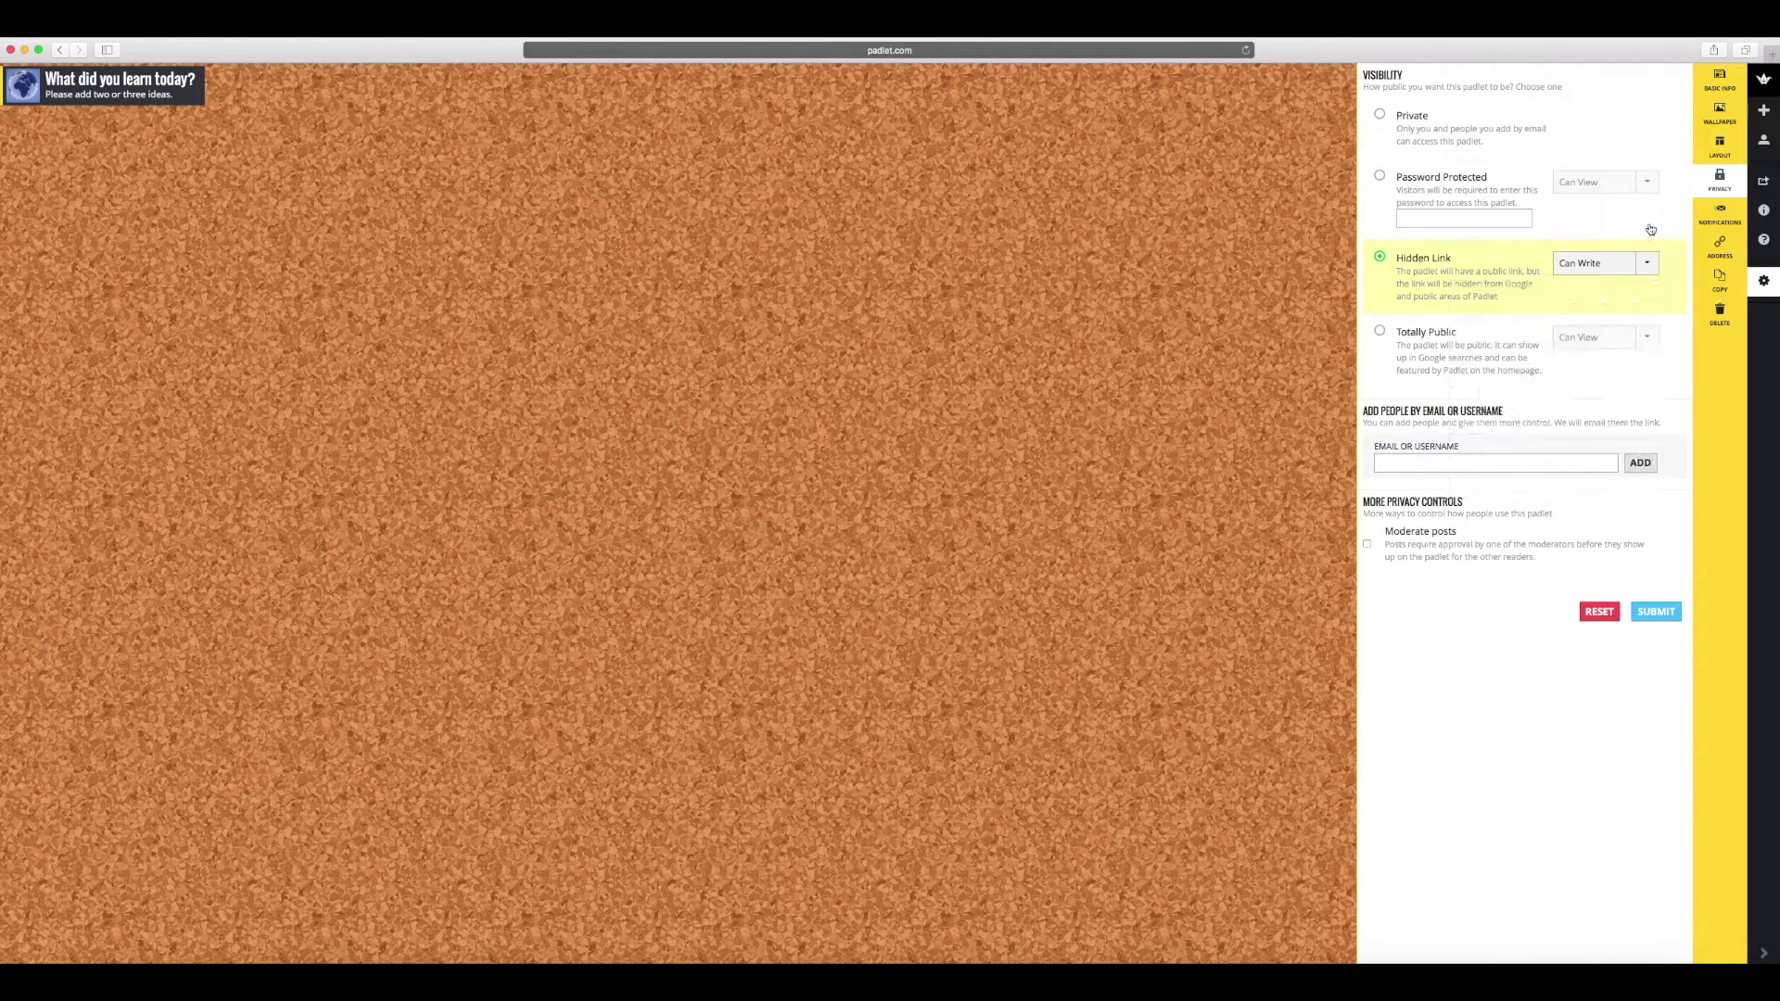
pyautogui.click(1720, 215)
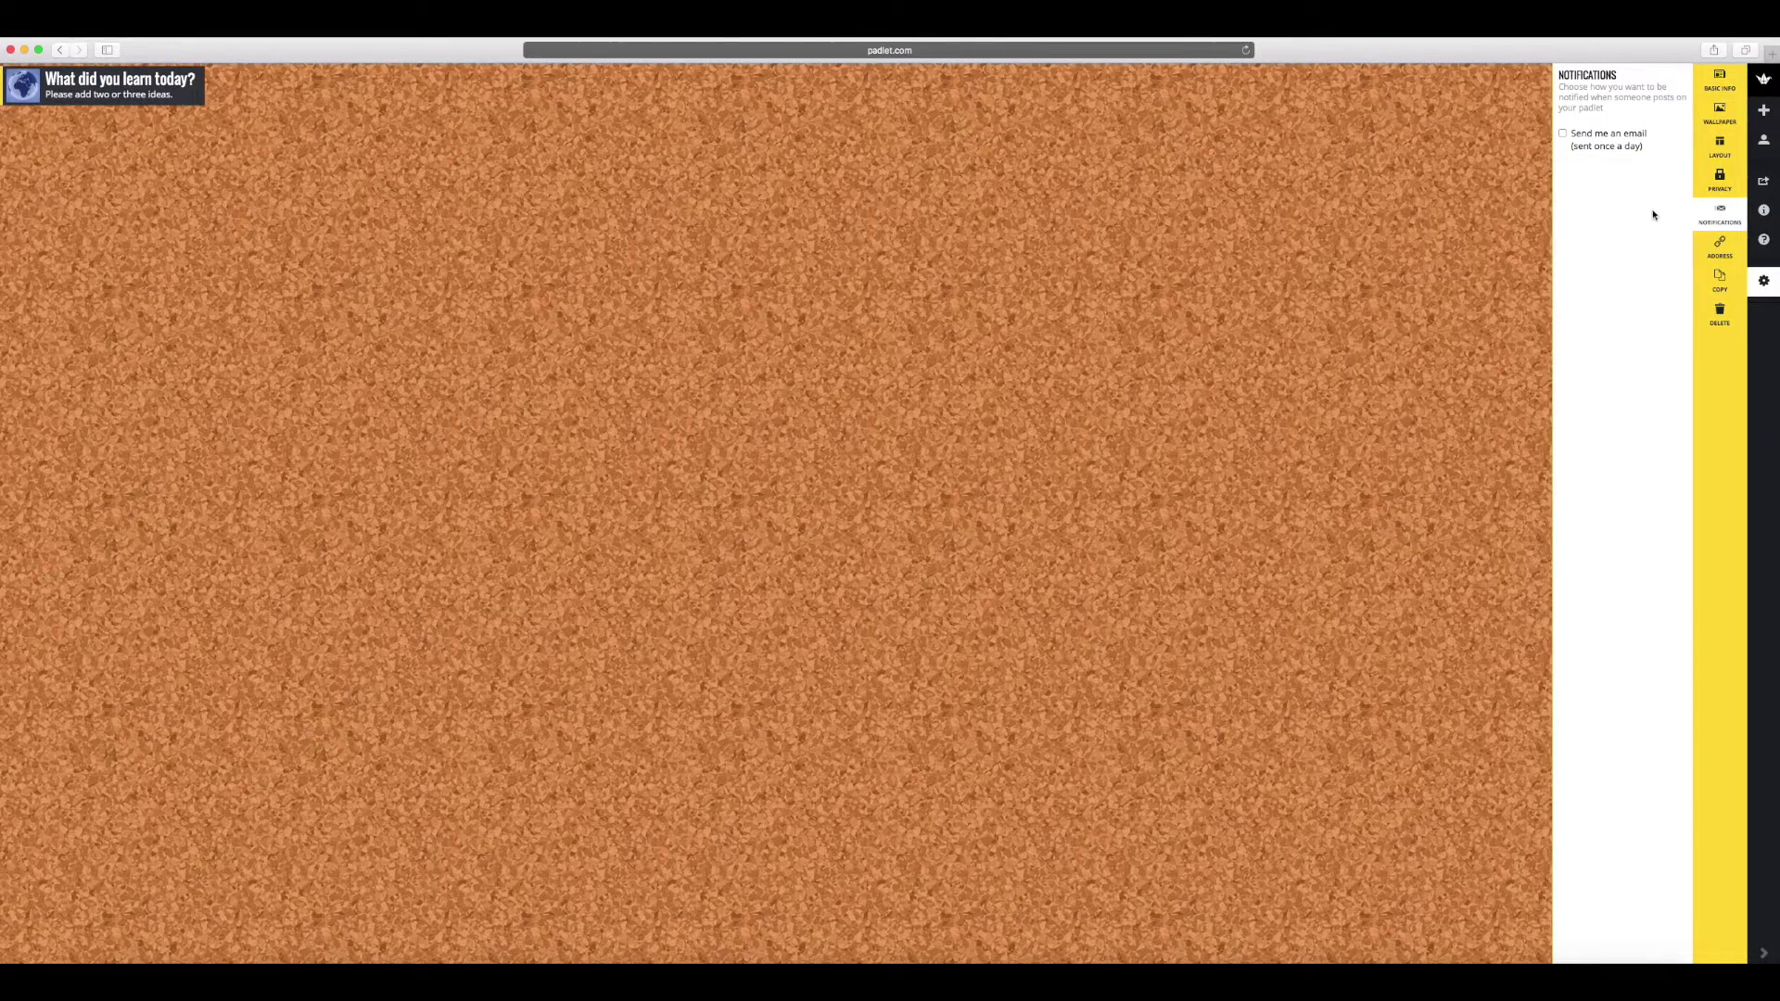
# - Bring up the padlet's address settings showing its auto-generated web address
pyautogui.click(1710, 257)
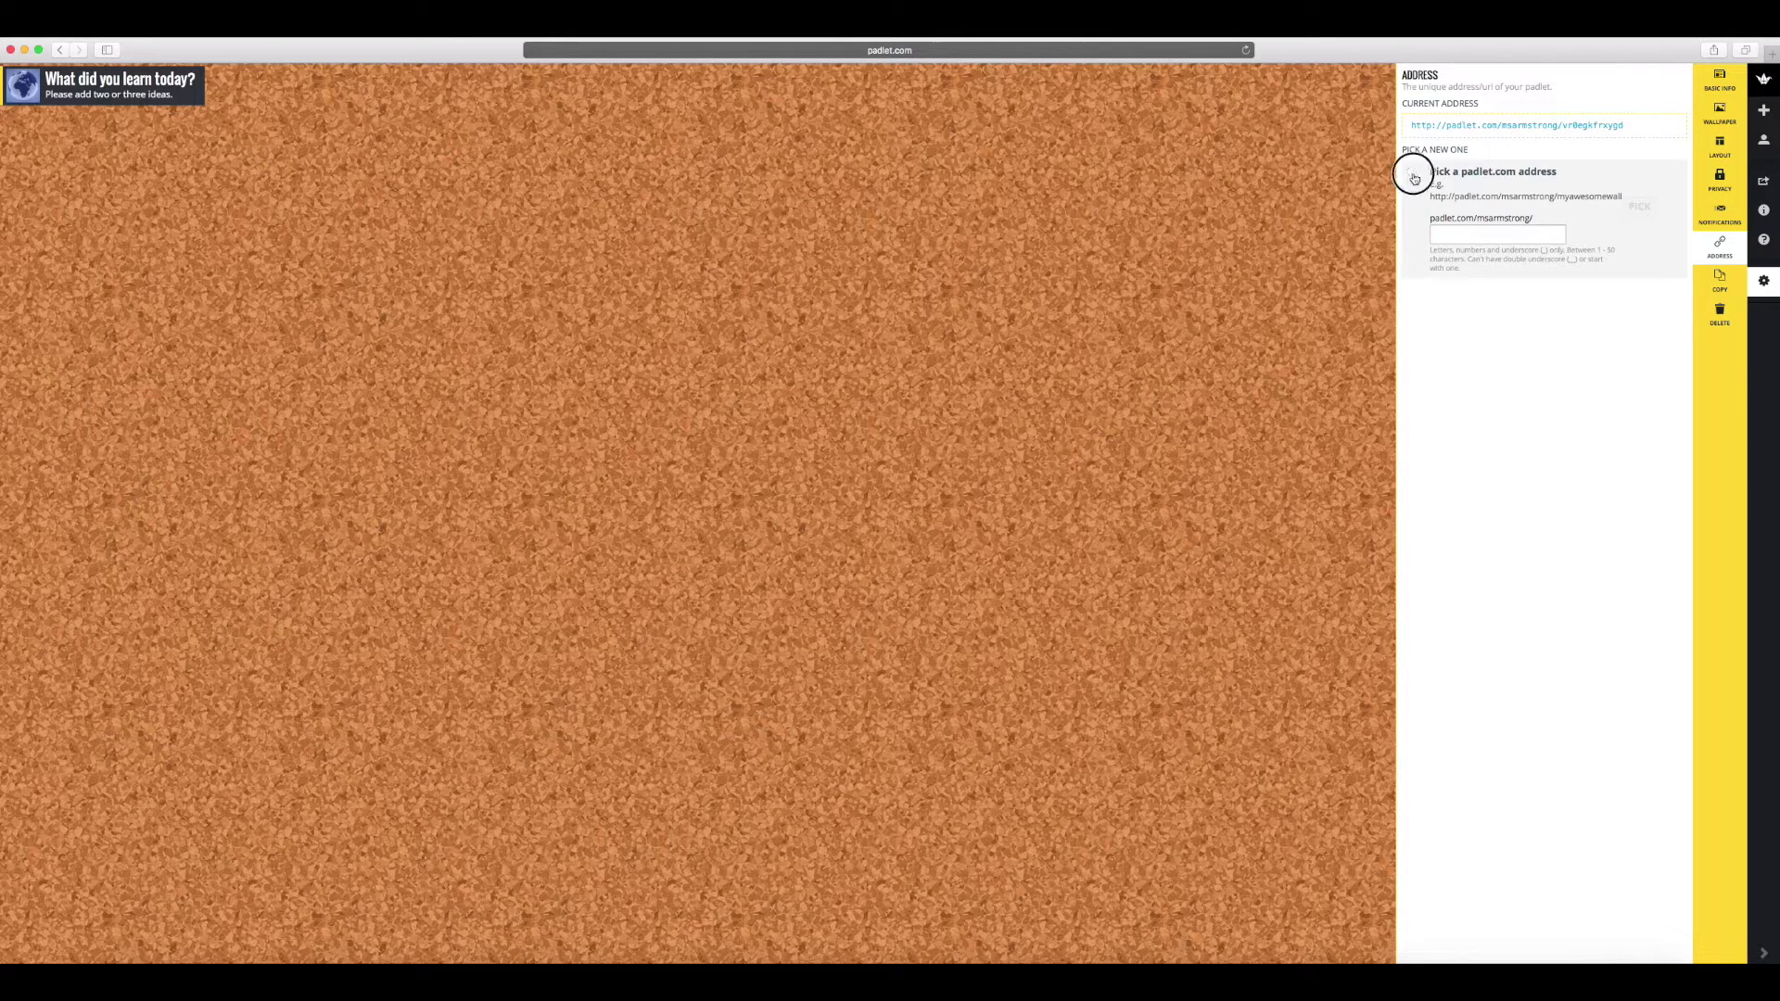
# - Change the padlet's custom address to whatilearned
pyautogui.click(1411, 171)
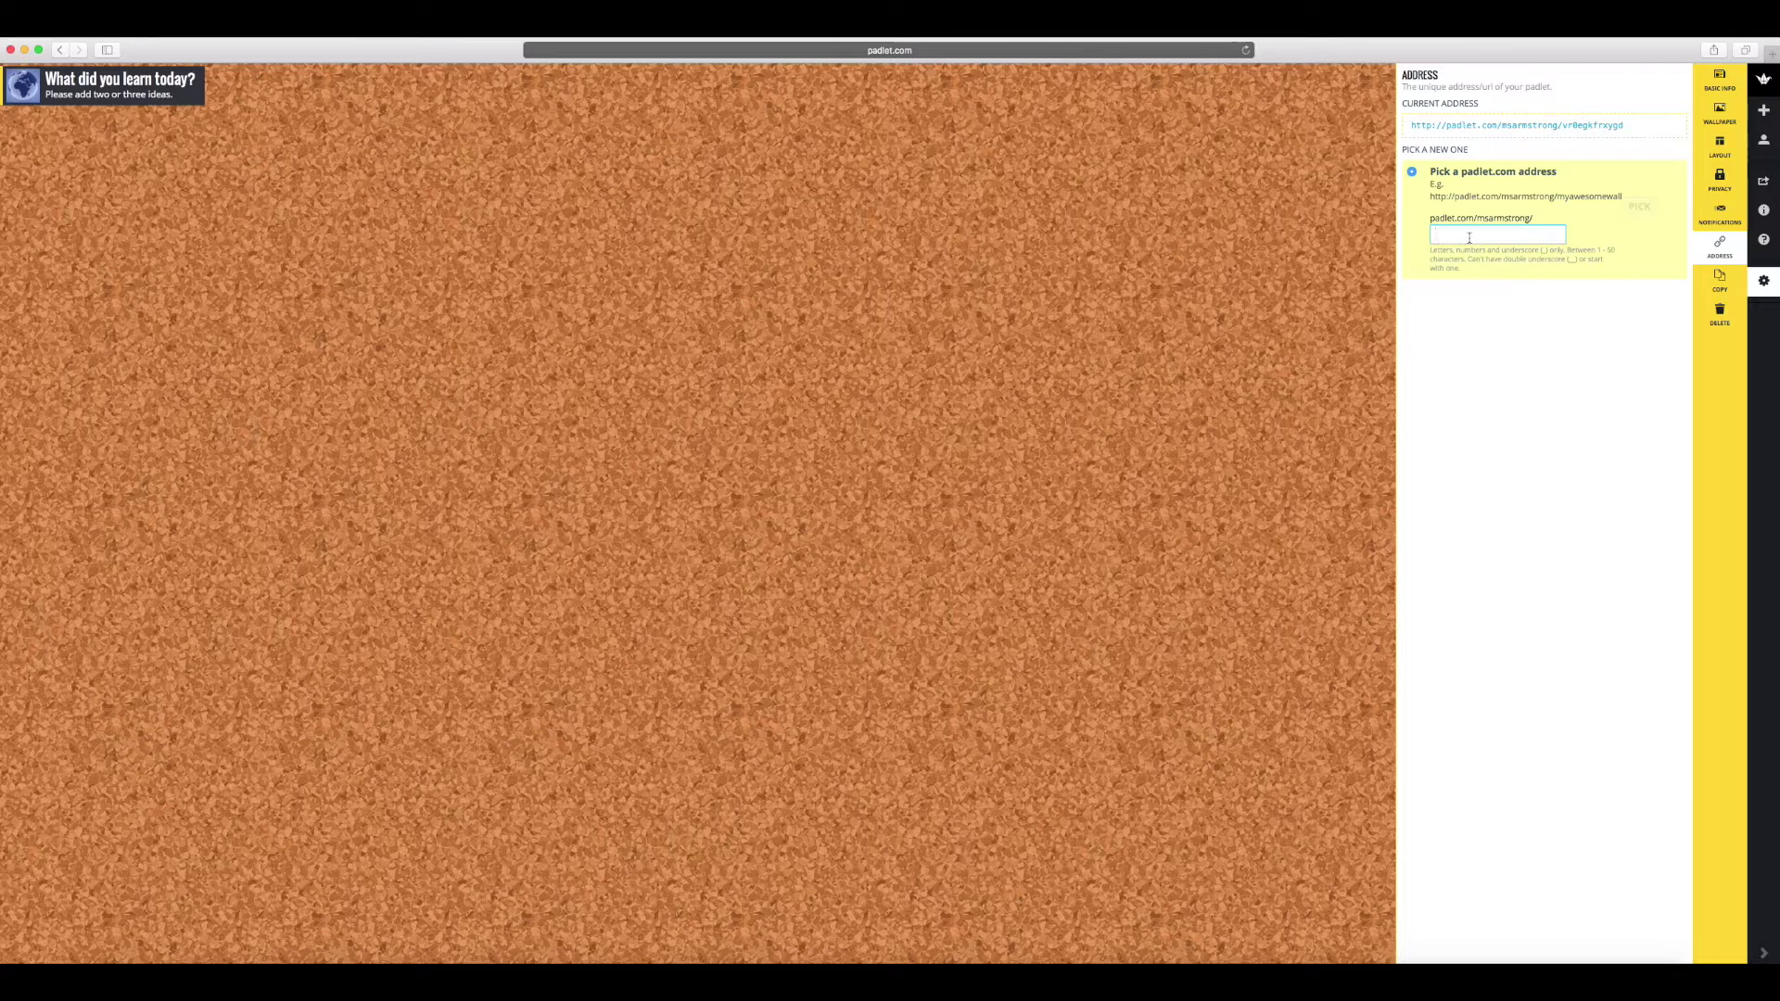
pyautogui.write('whatilearned')
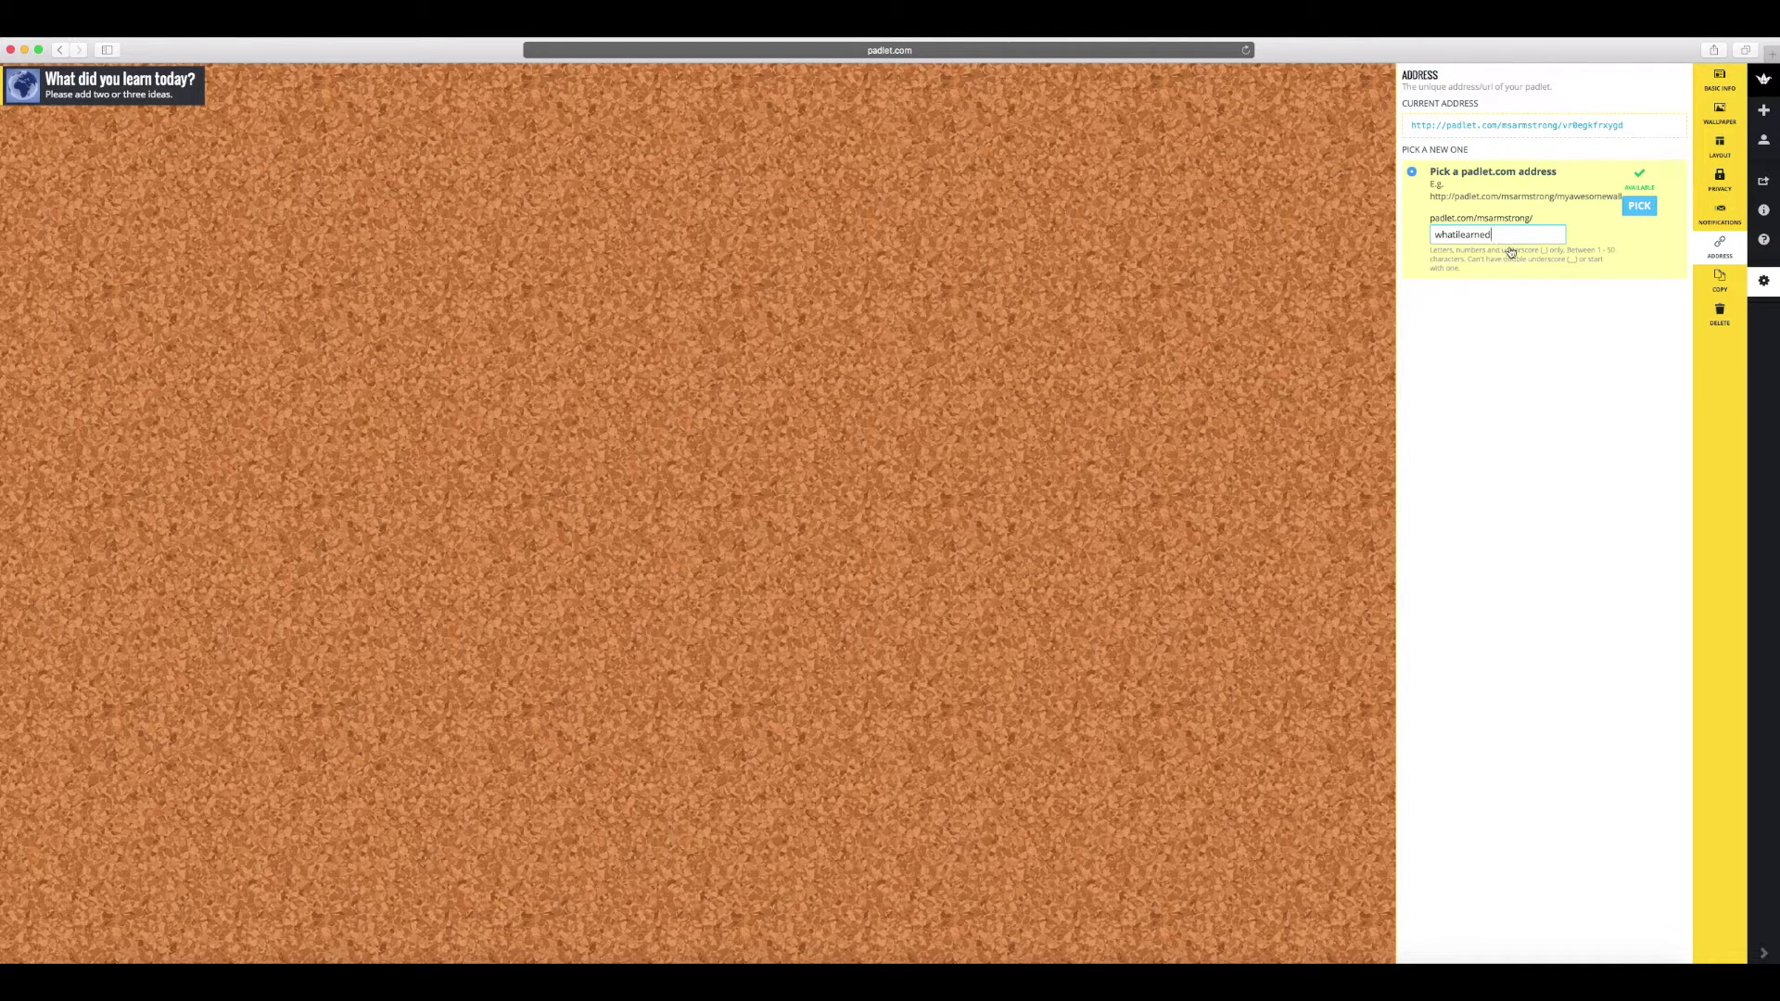
pyautogui.click(1638, 203)
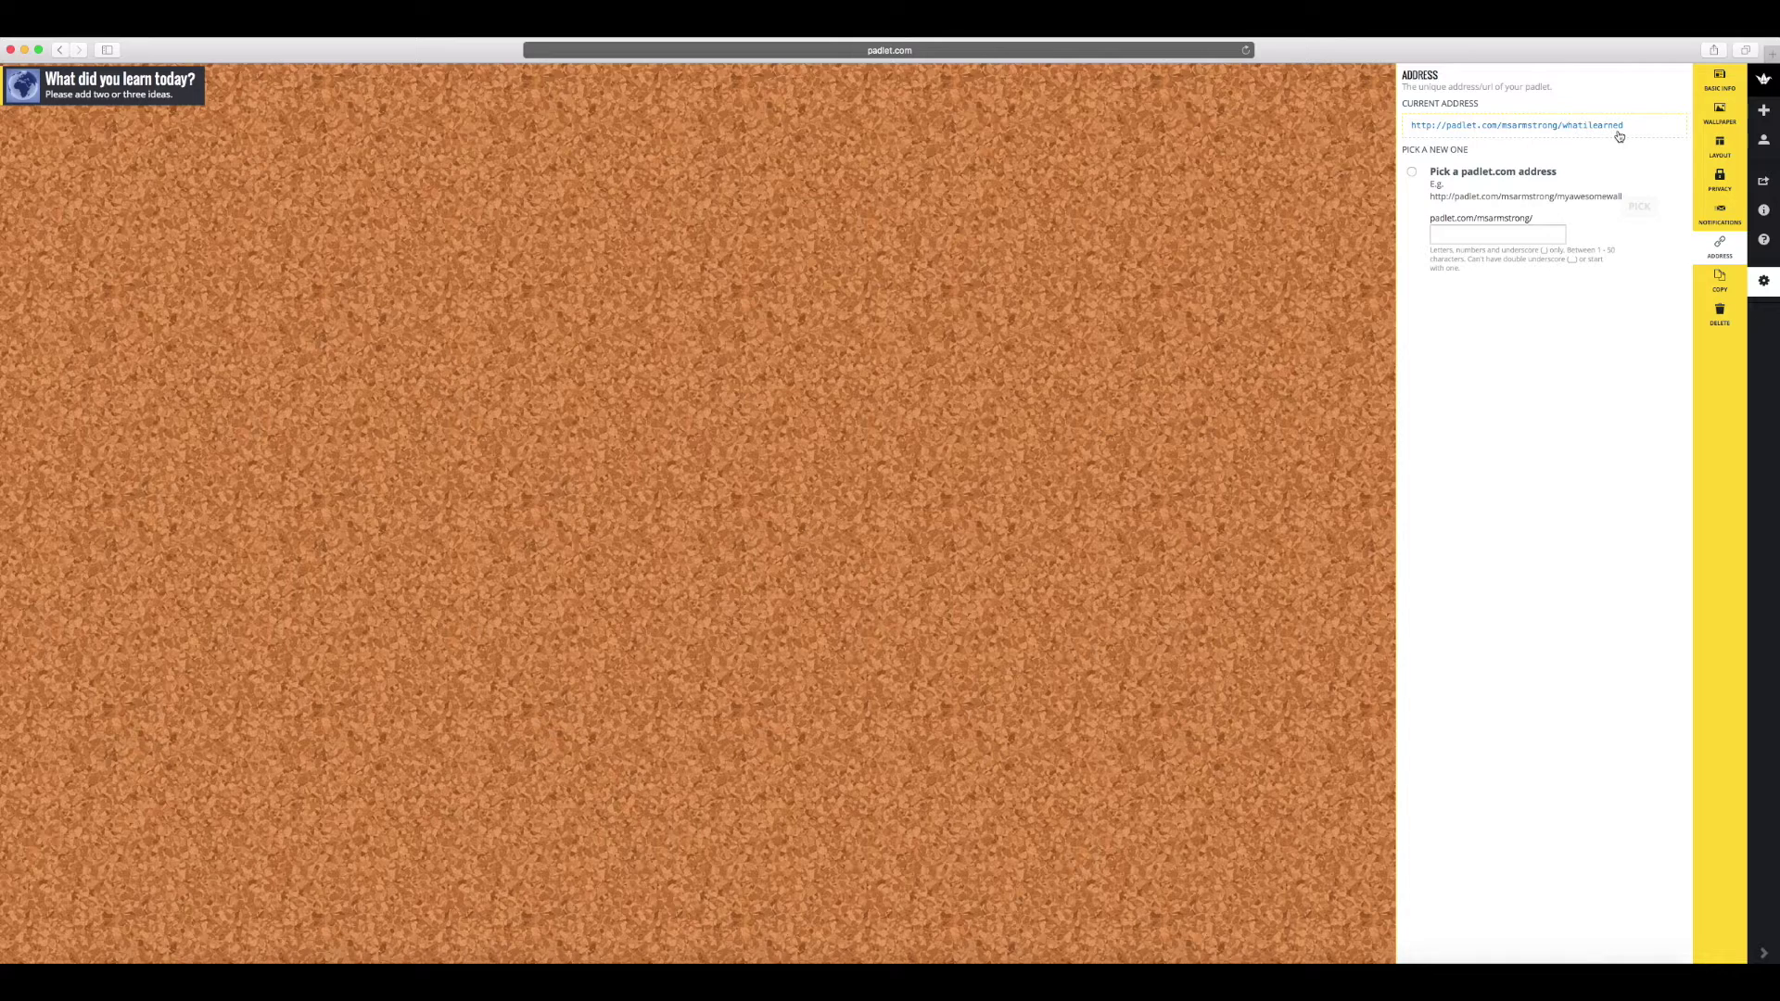
pyautogui.click(1719, 283)
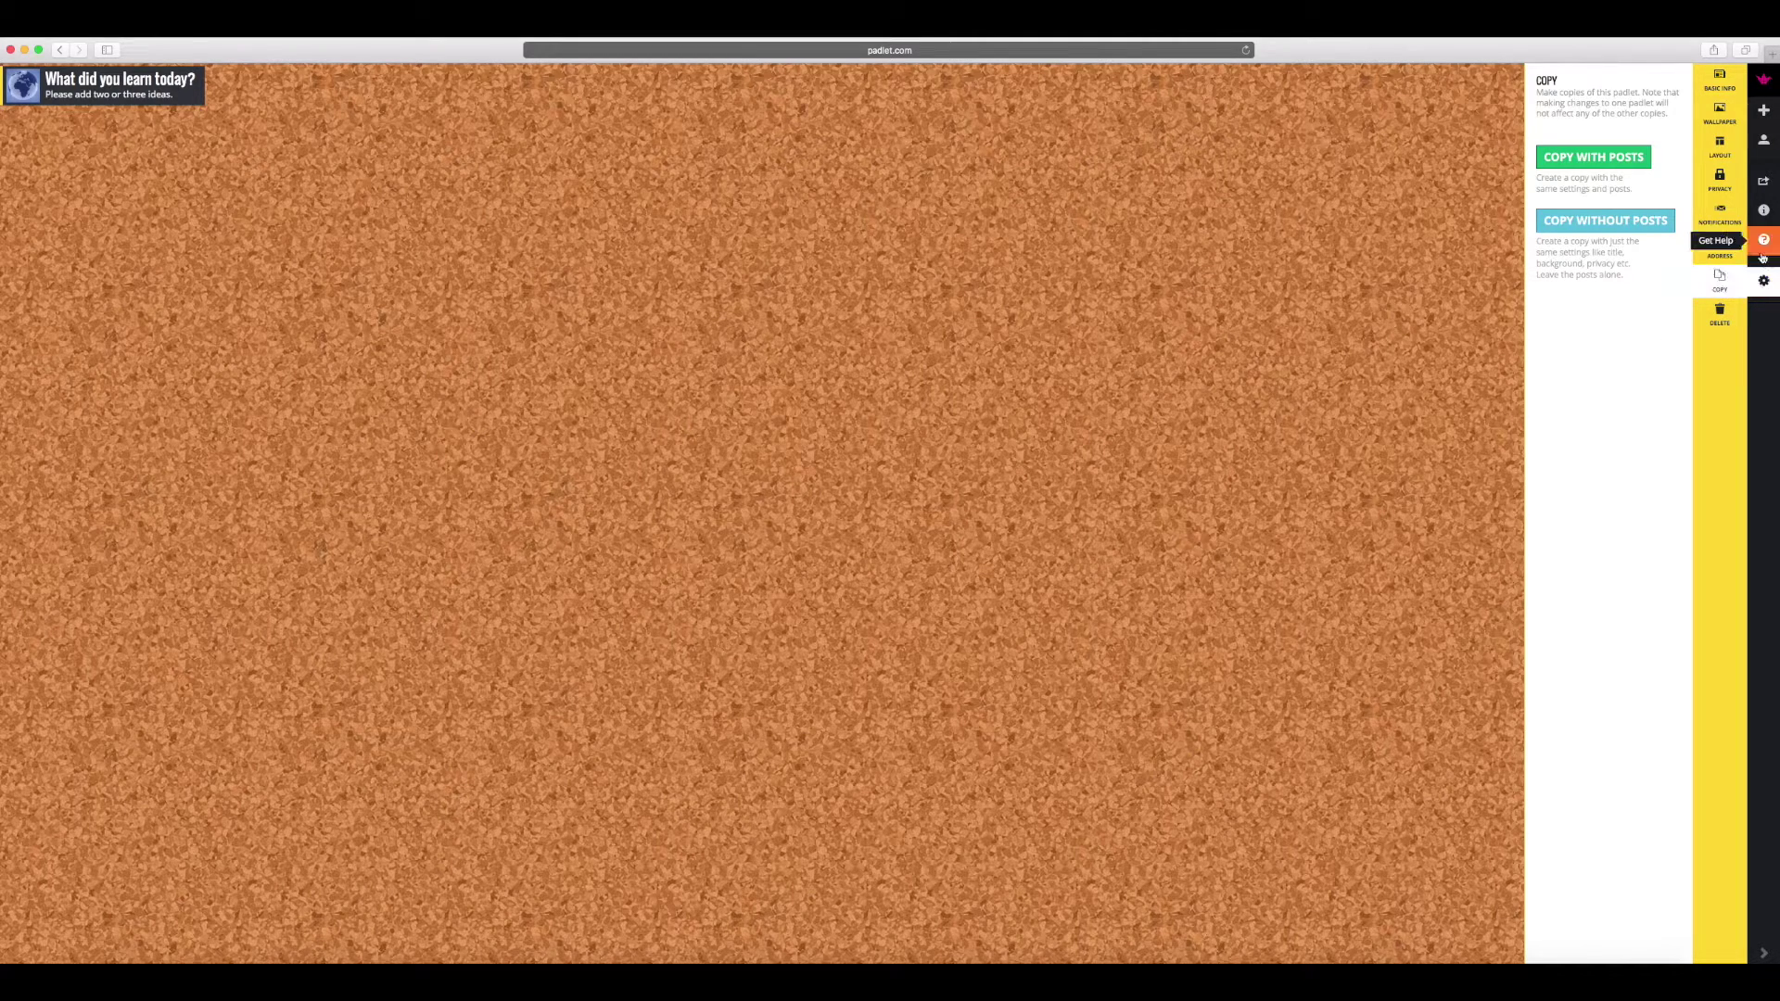
# - Show the share and export options with embed code, mobile link and QR code
pyautogui.click(1764, 186)
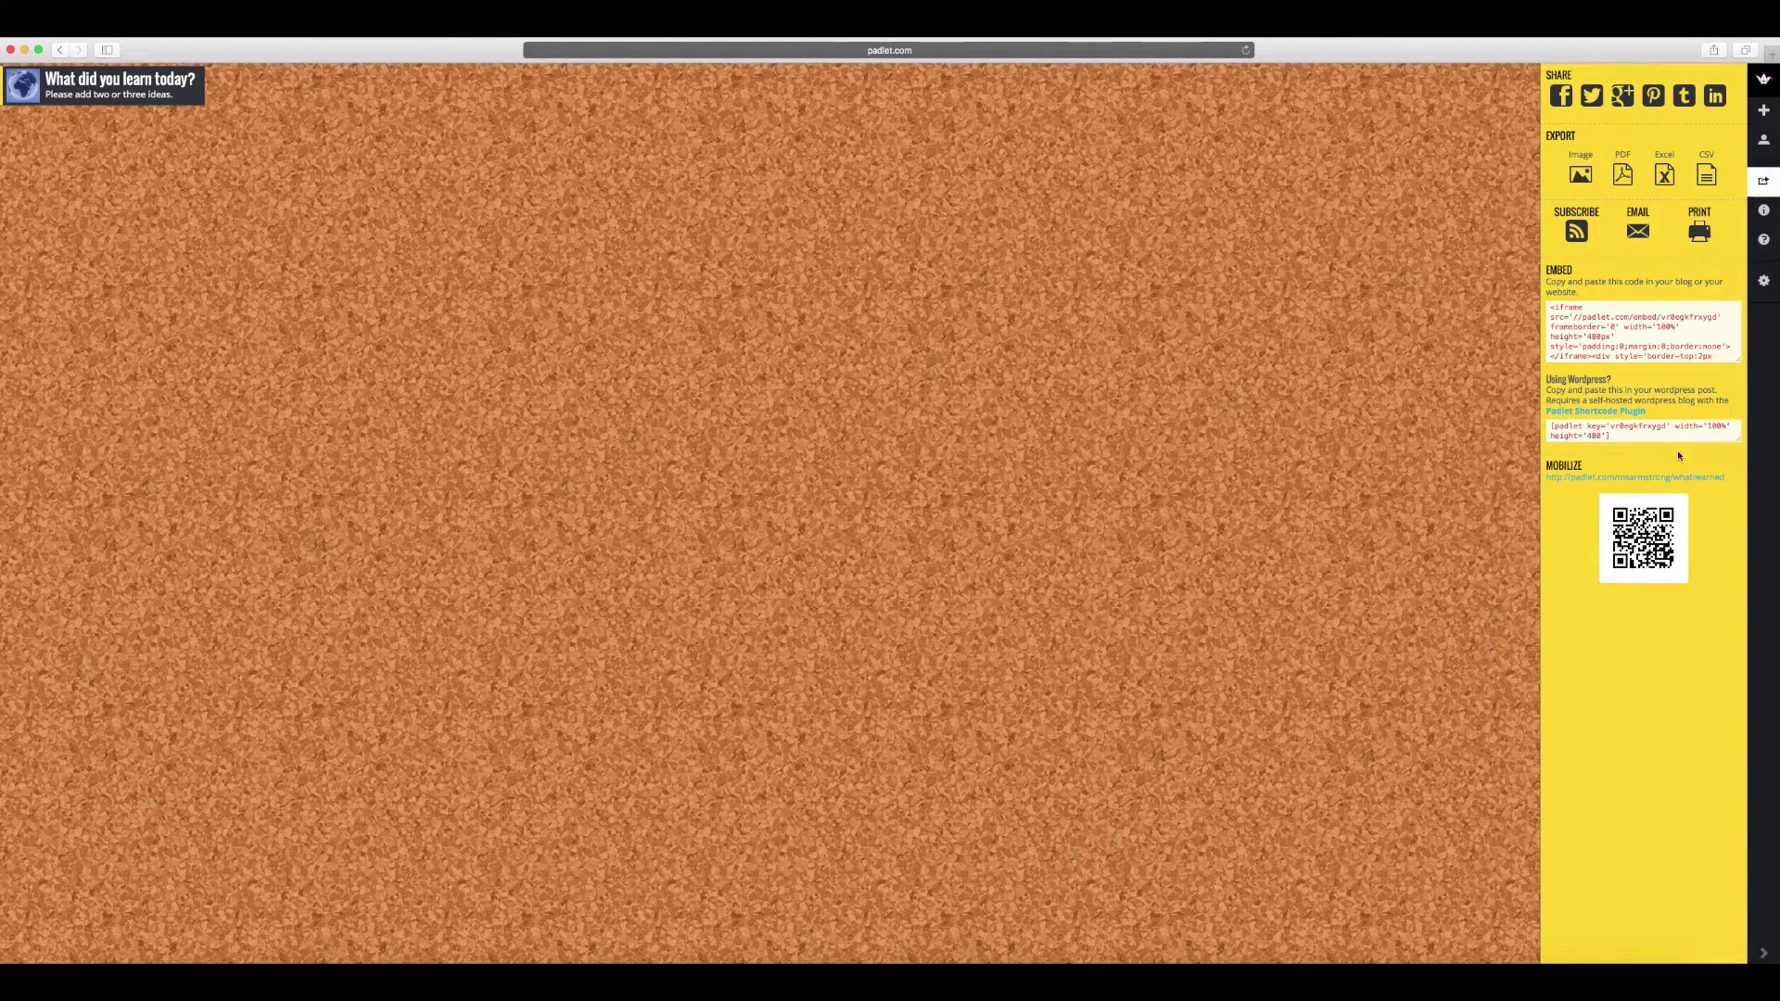